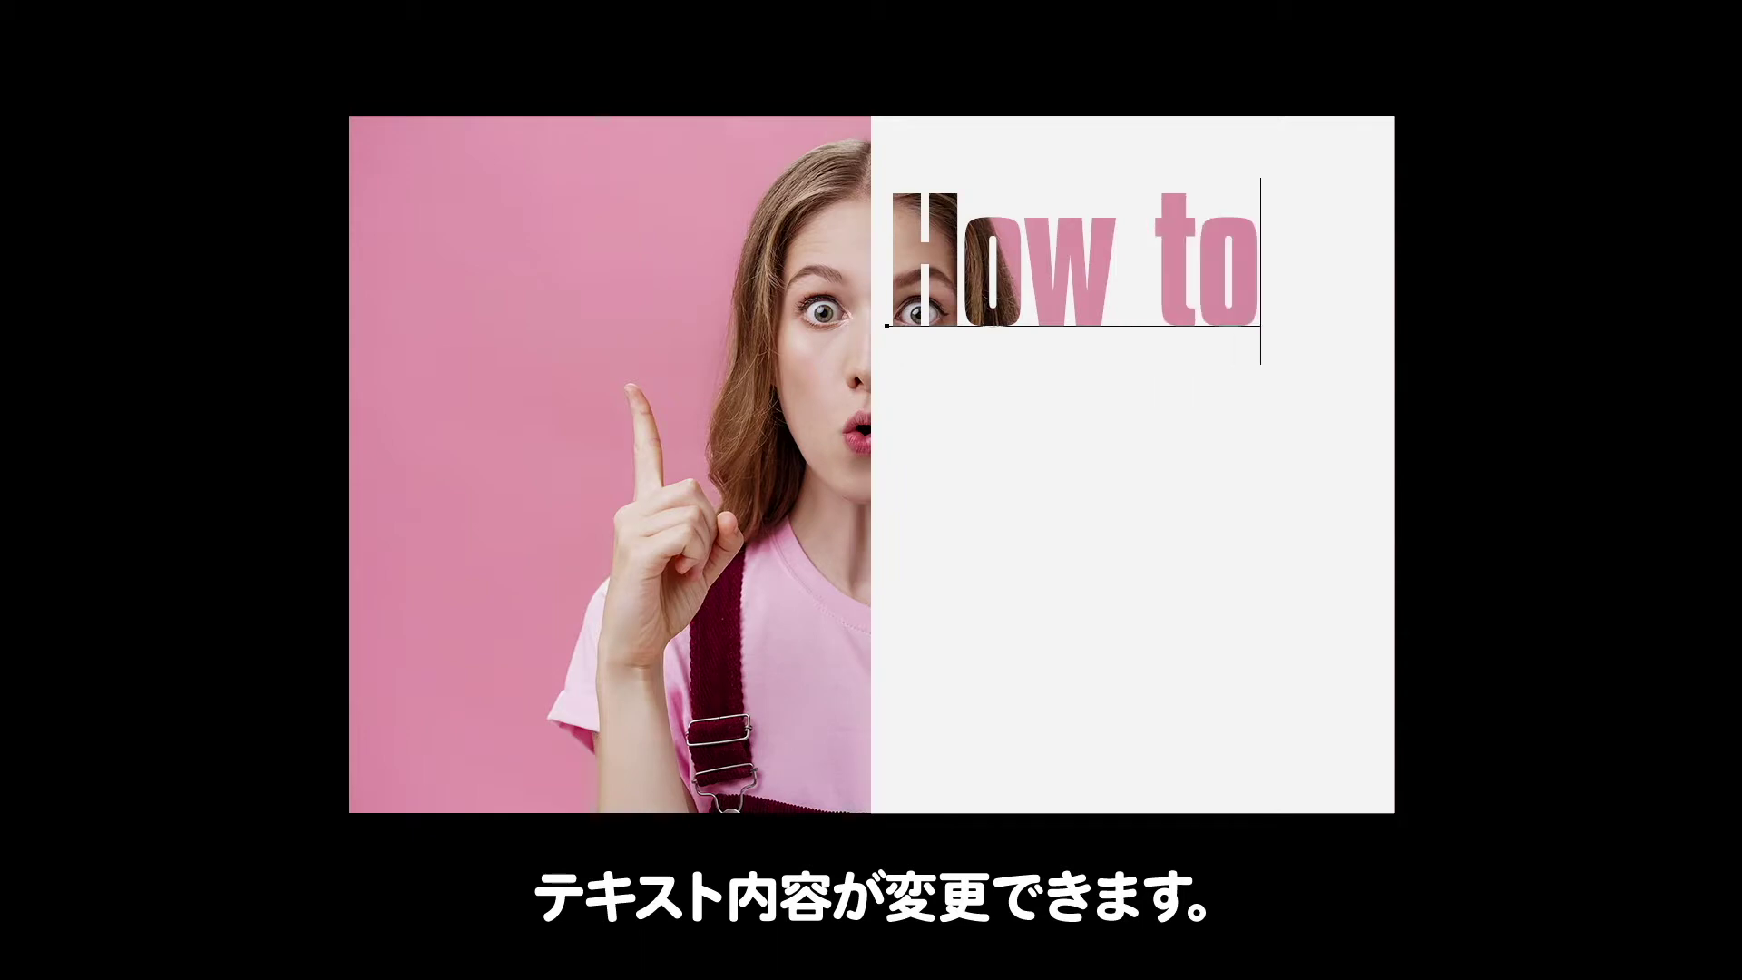
Retype the clipped text layer with the Type tool to read CREATE CLIPPING MASK
type("cutting")
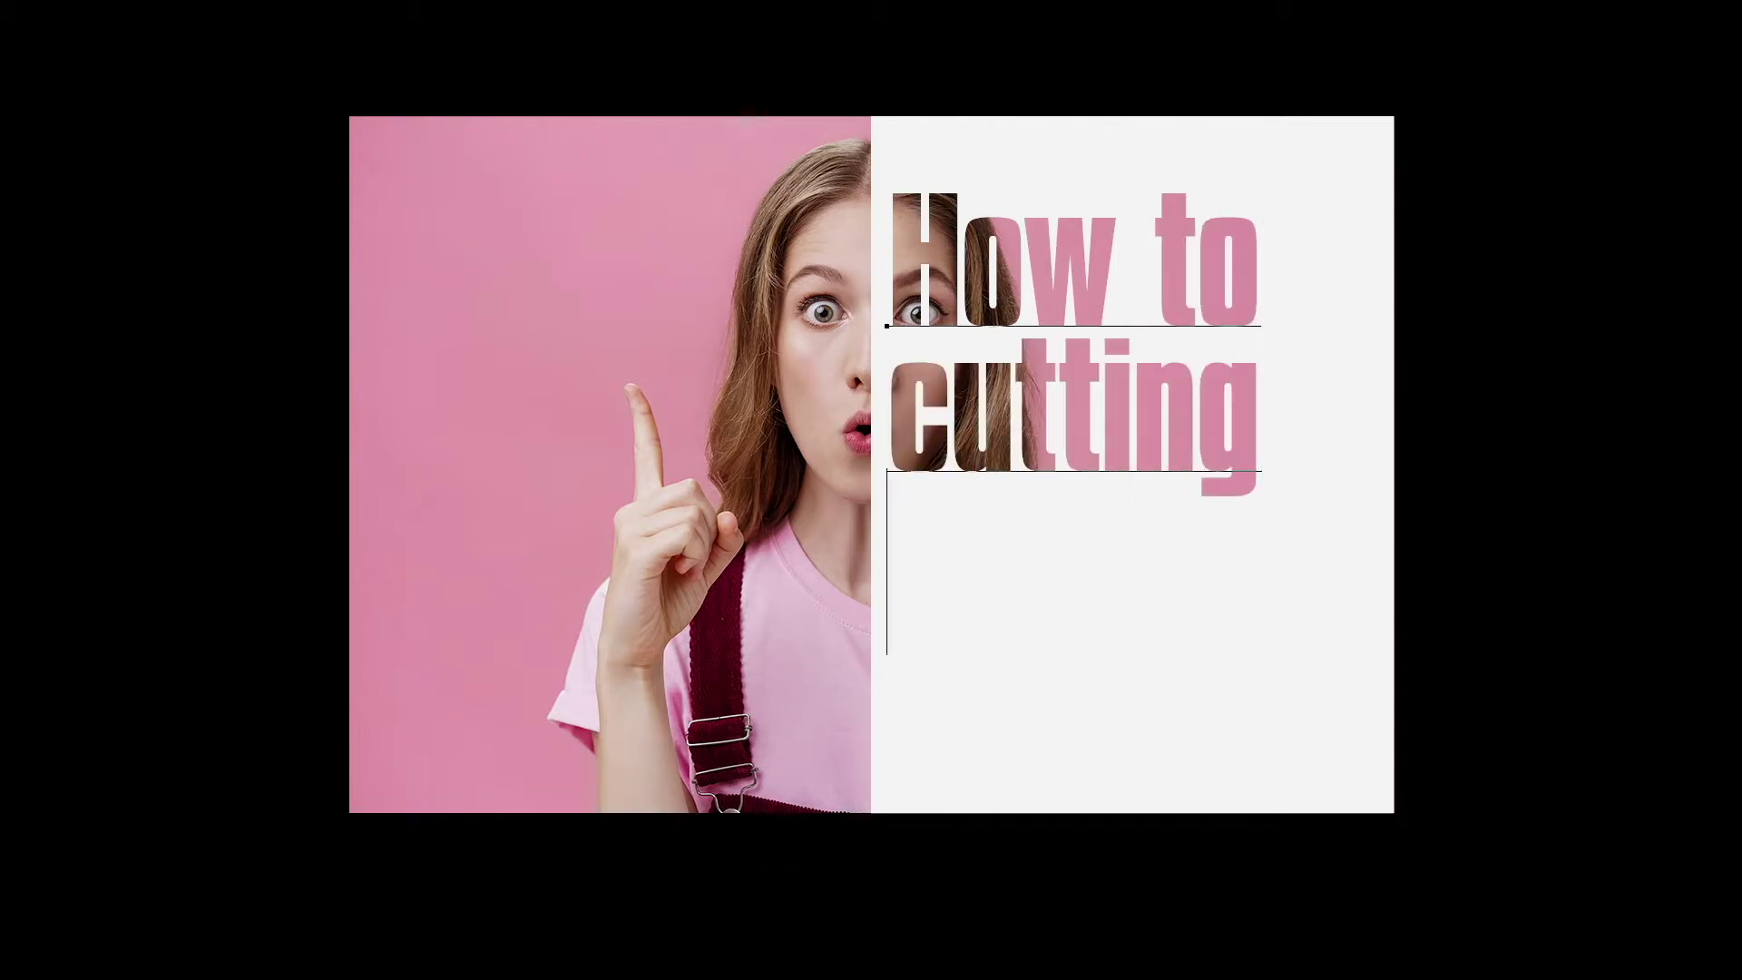
type(" tex")
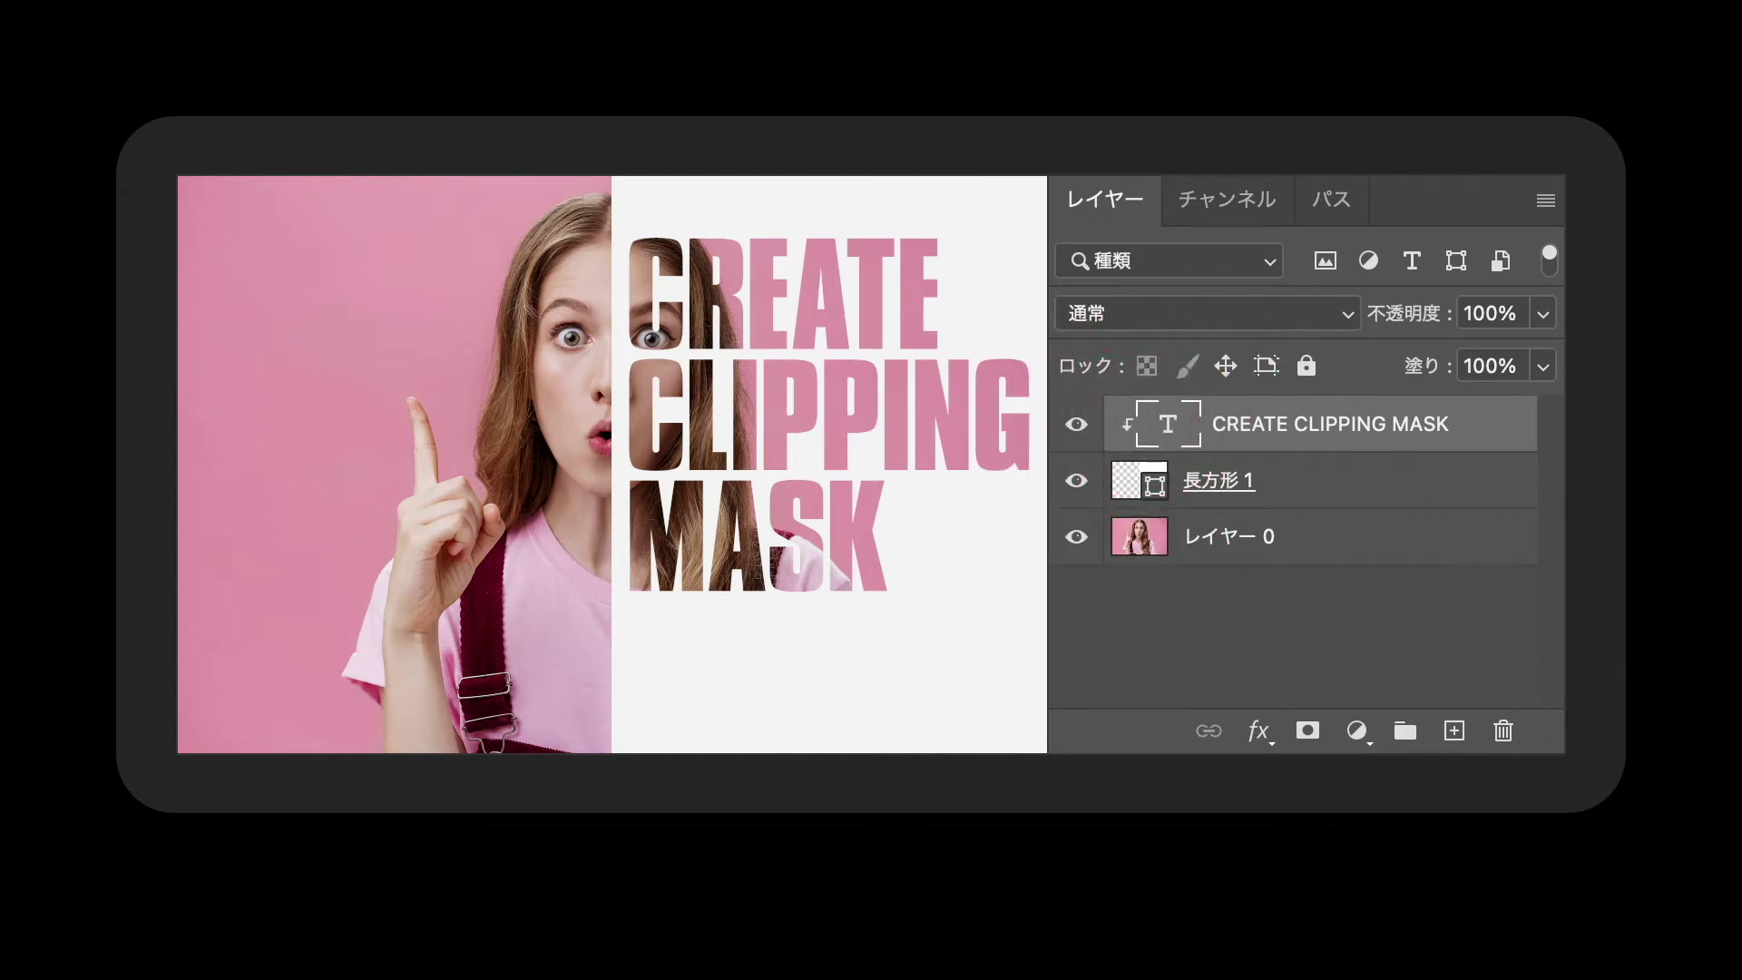
Release the text layer from its clipping mask with Alt+Ctrl+G
key("ctrl+alt+g")
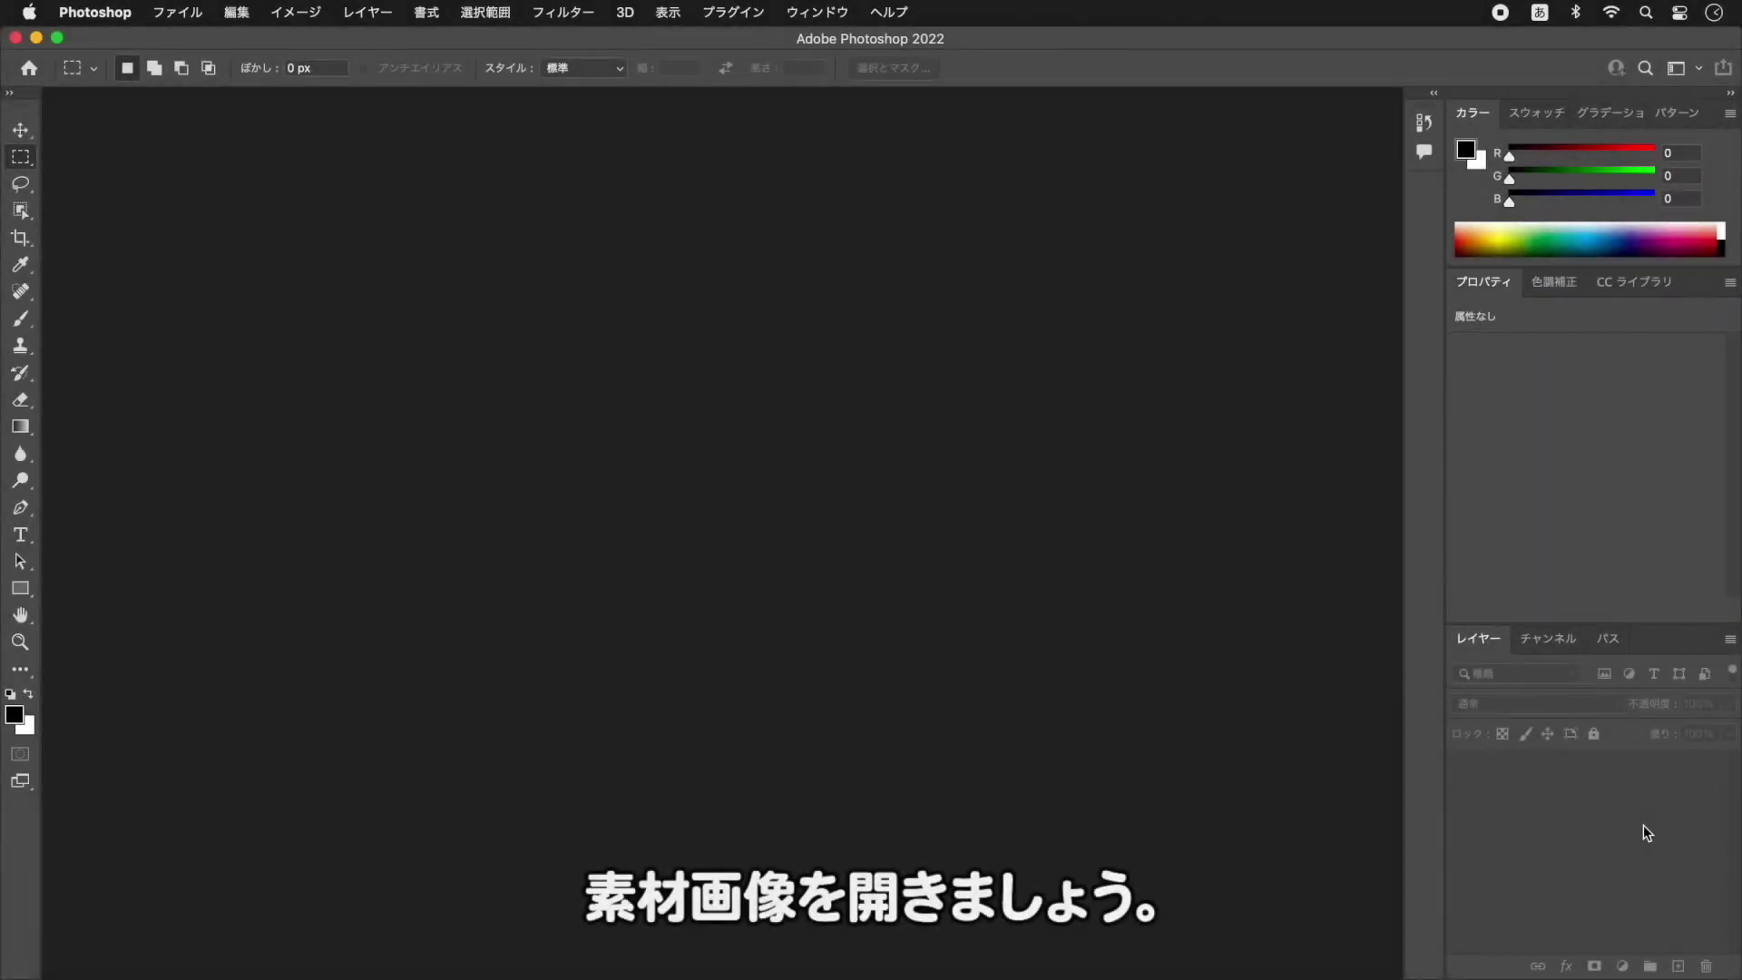
Open woman-6911546_1920.jpg from the Desktop
left_click(178, 15)
left_click(214, 62)
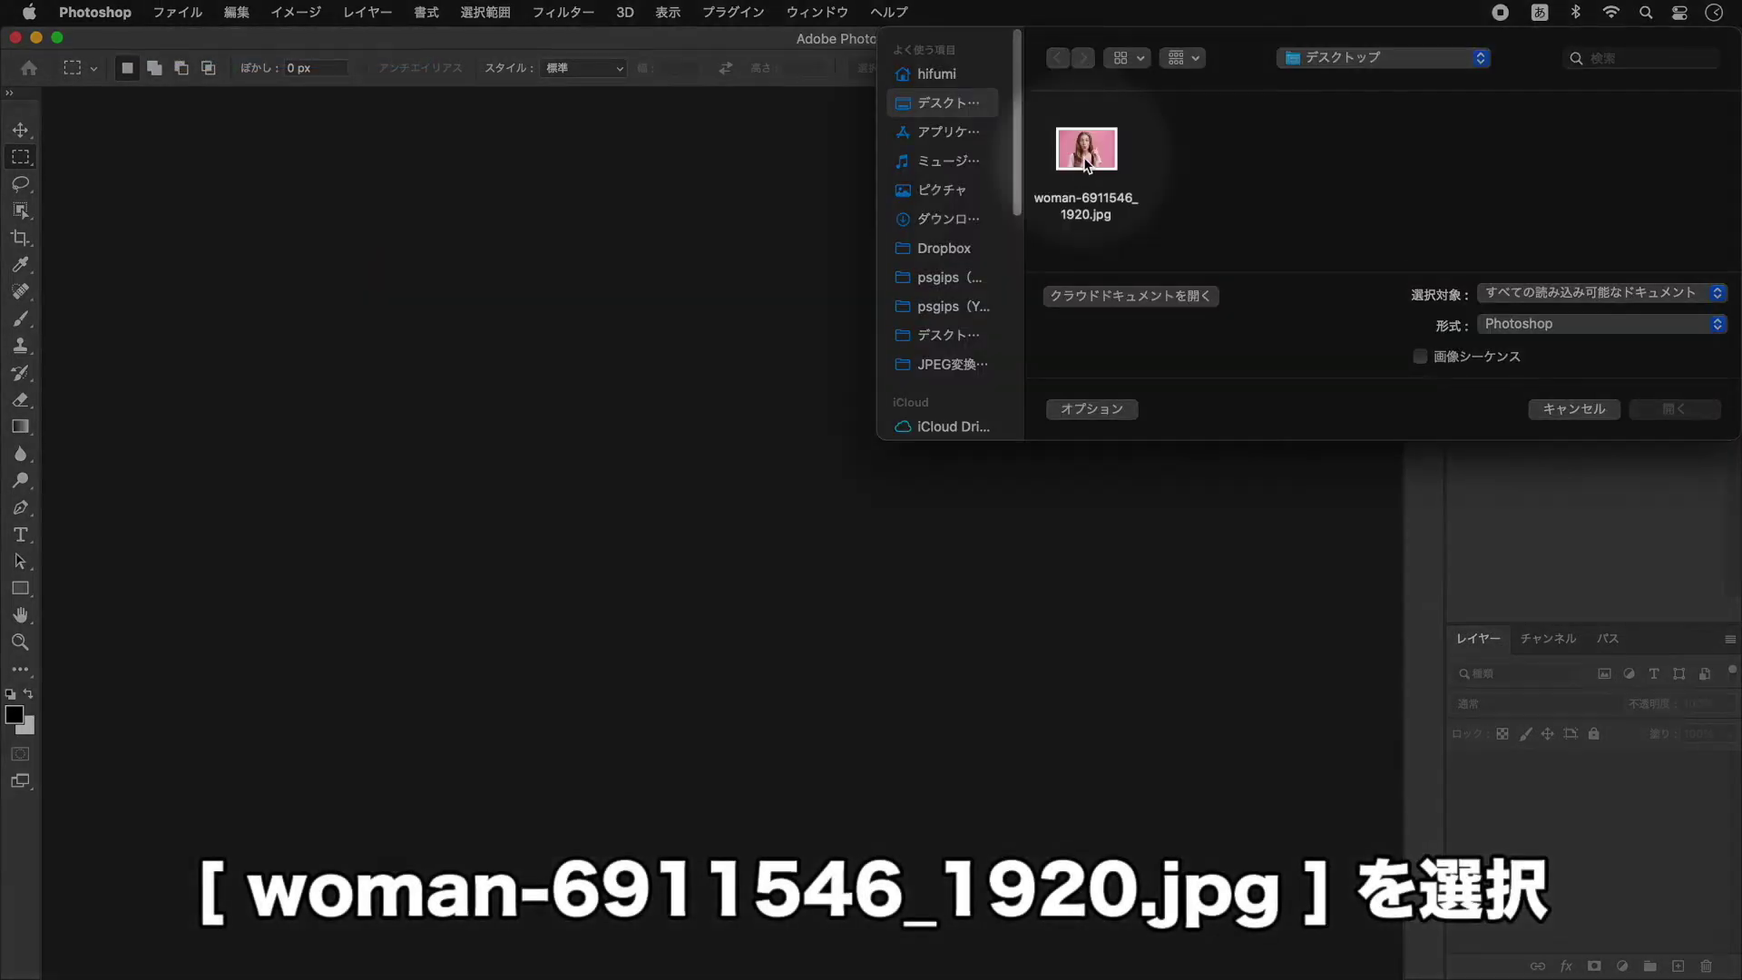
left_click(1086, 165)
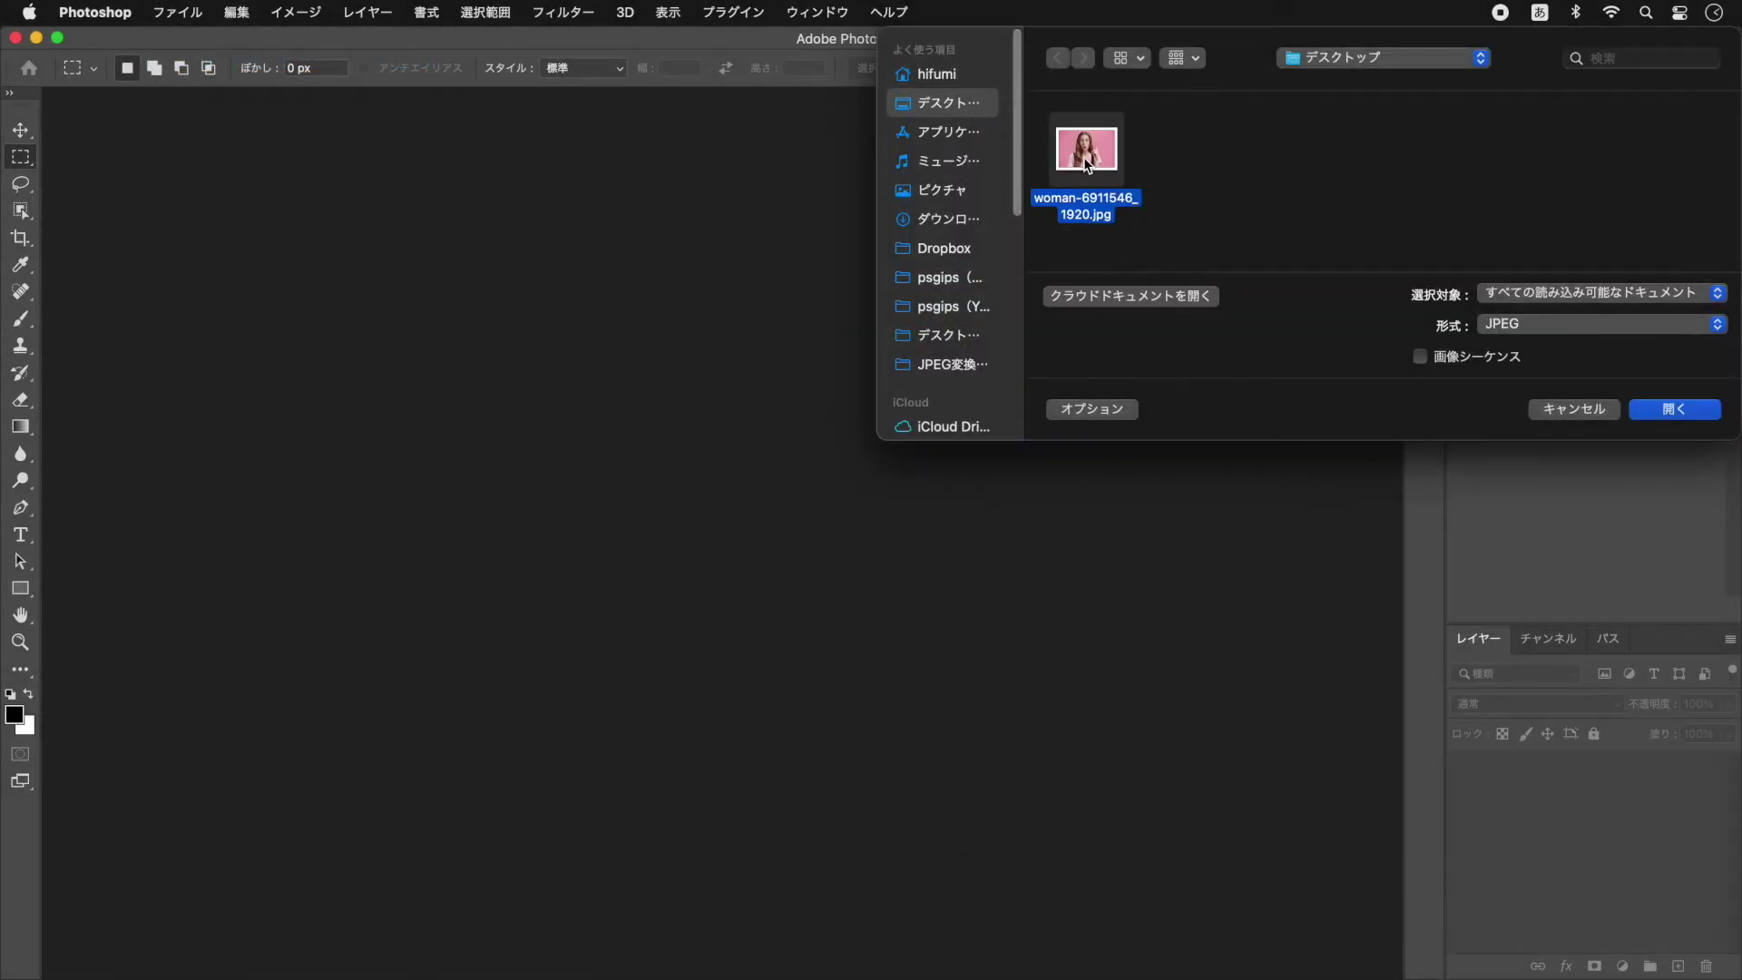
left_click(1676, 409)
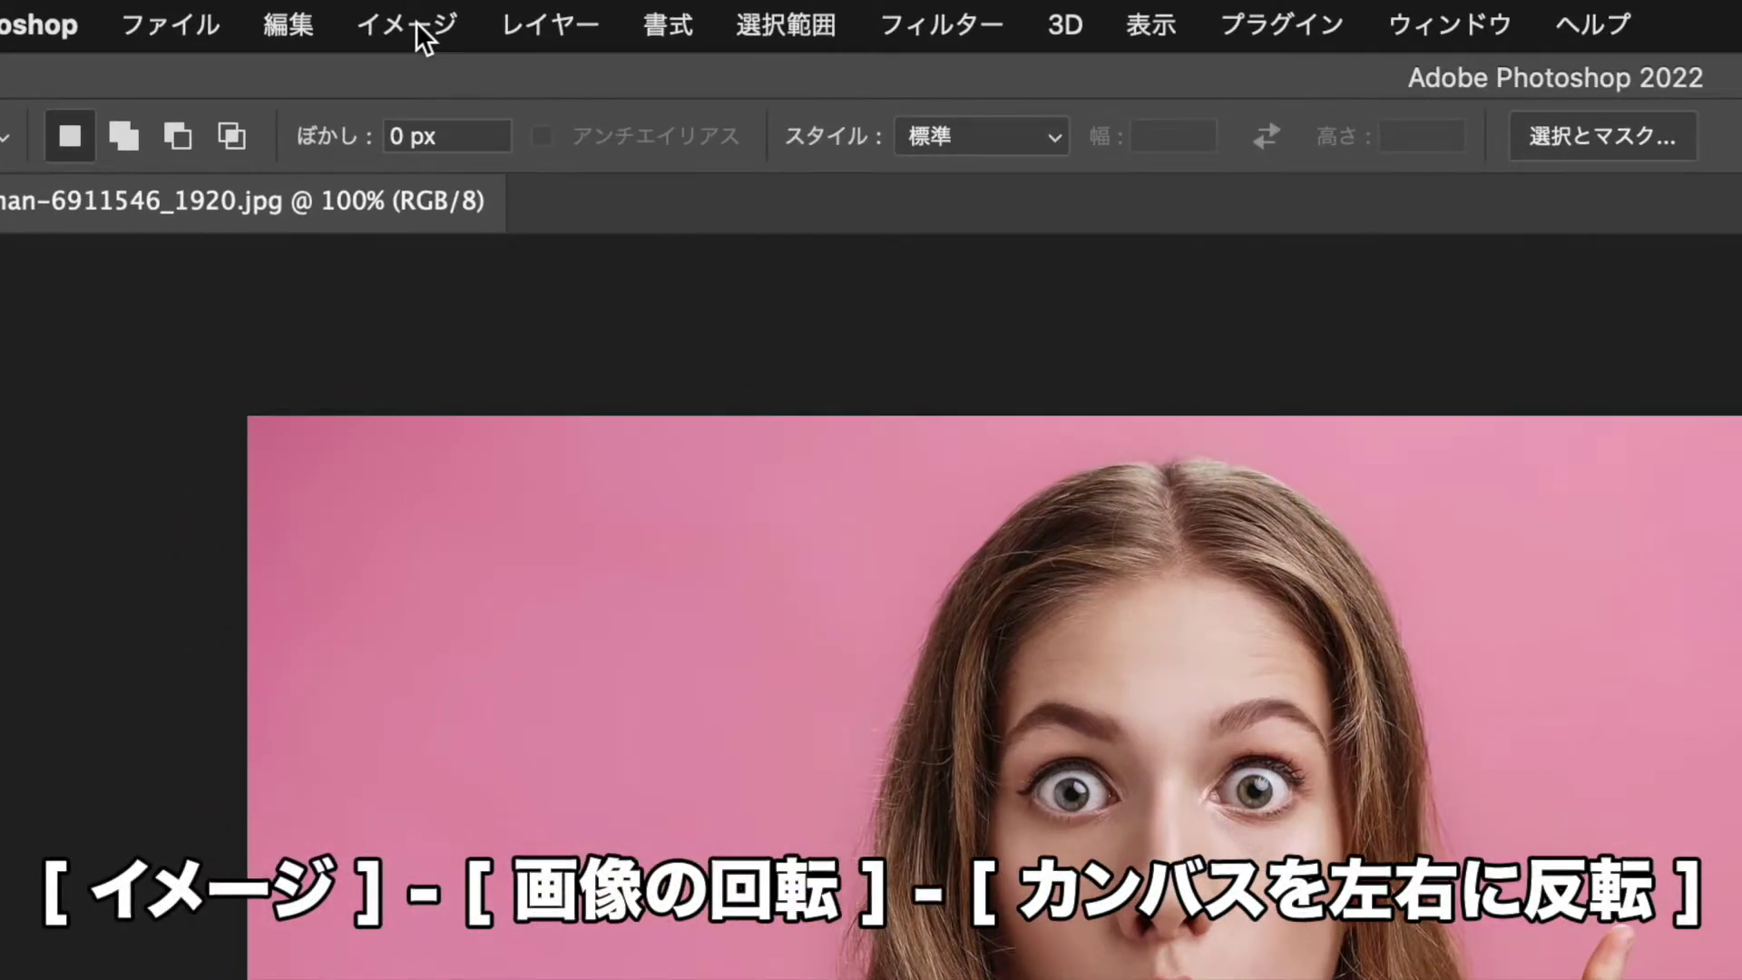
Flip the canvas horizontally so the woman's raised finger is on the left
left_click(300, 11)
mouse_move(436, 410)
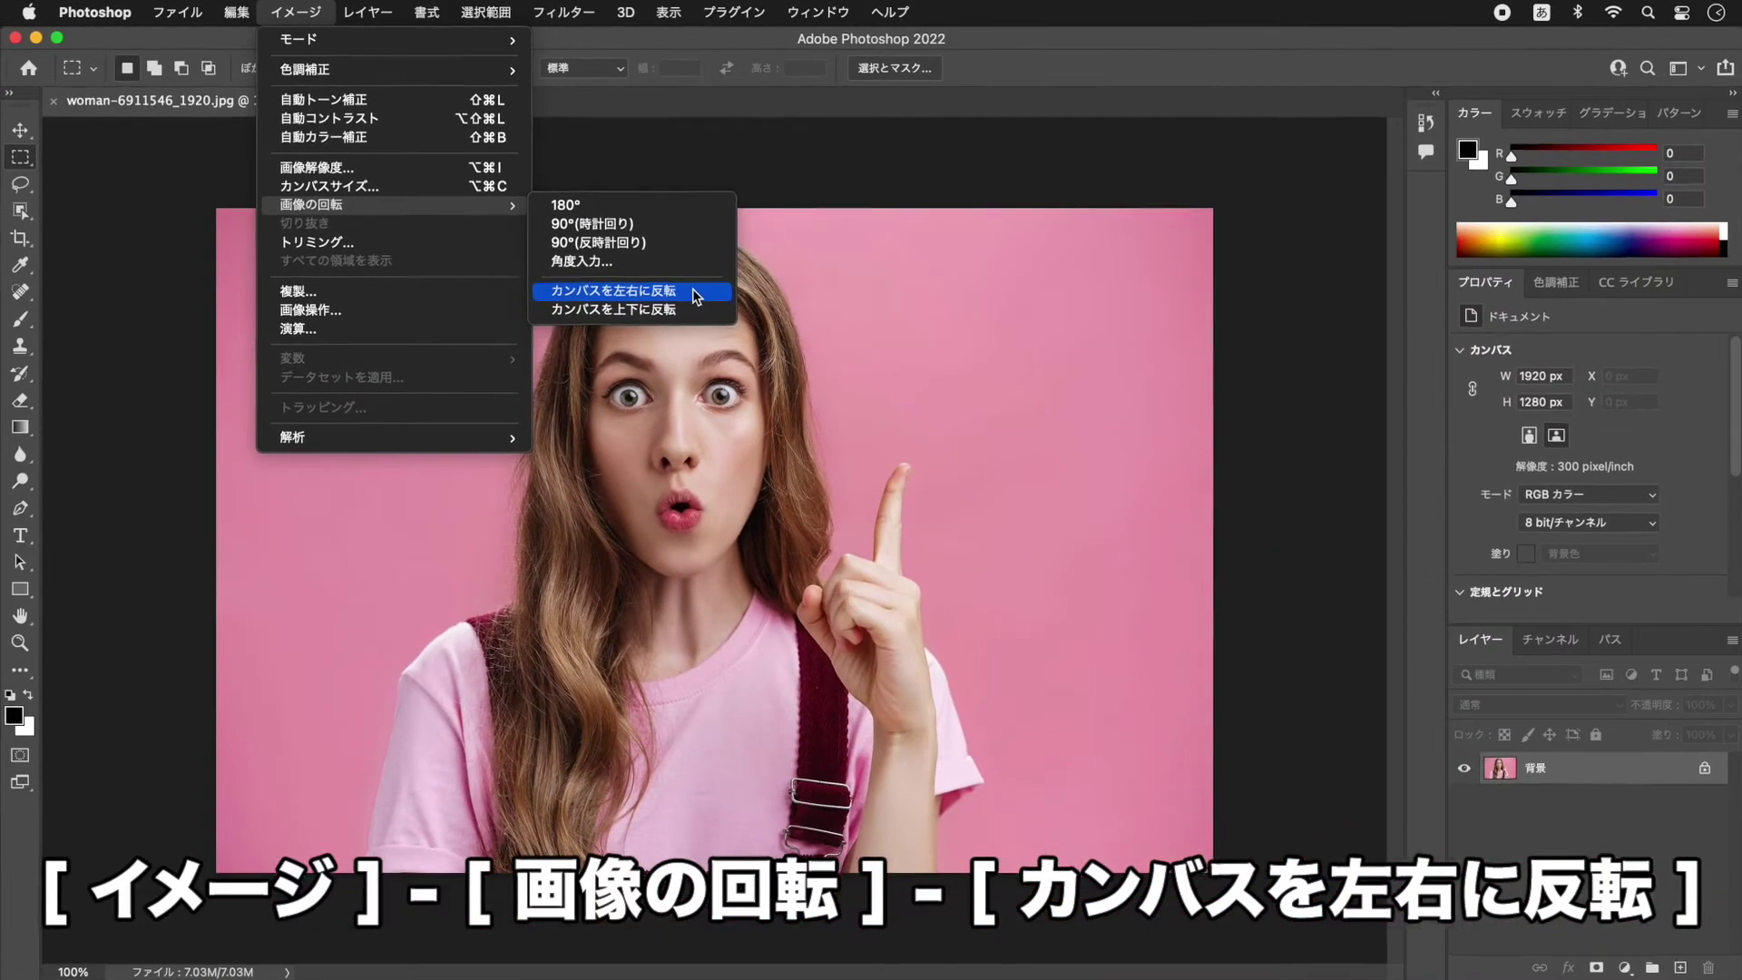
left_click(1200, 579)
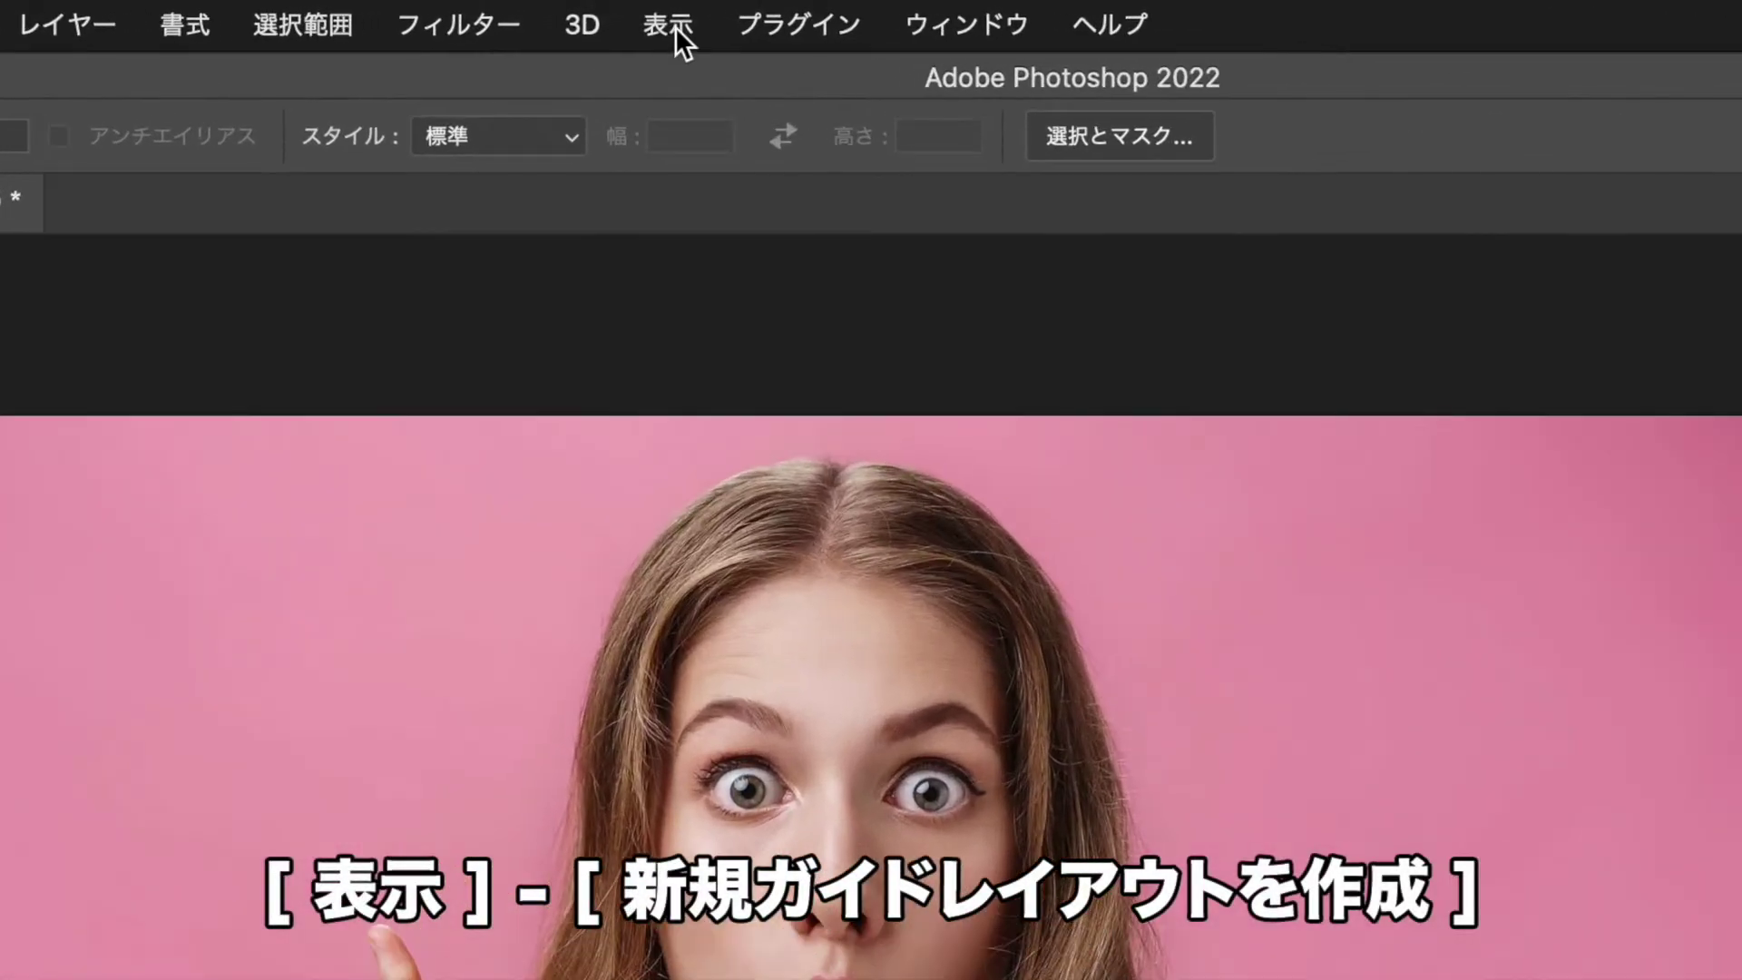
Add a New Guide Layout with 2 columns and 1 row
left_click(670, 13)
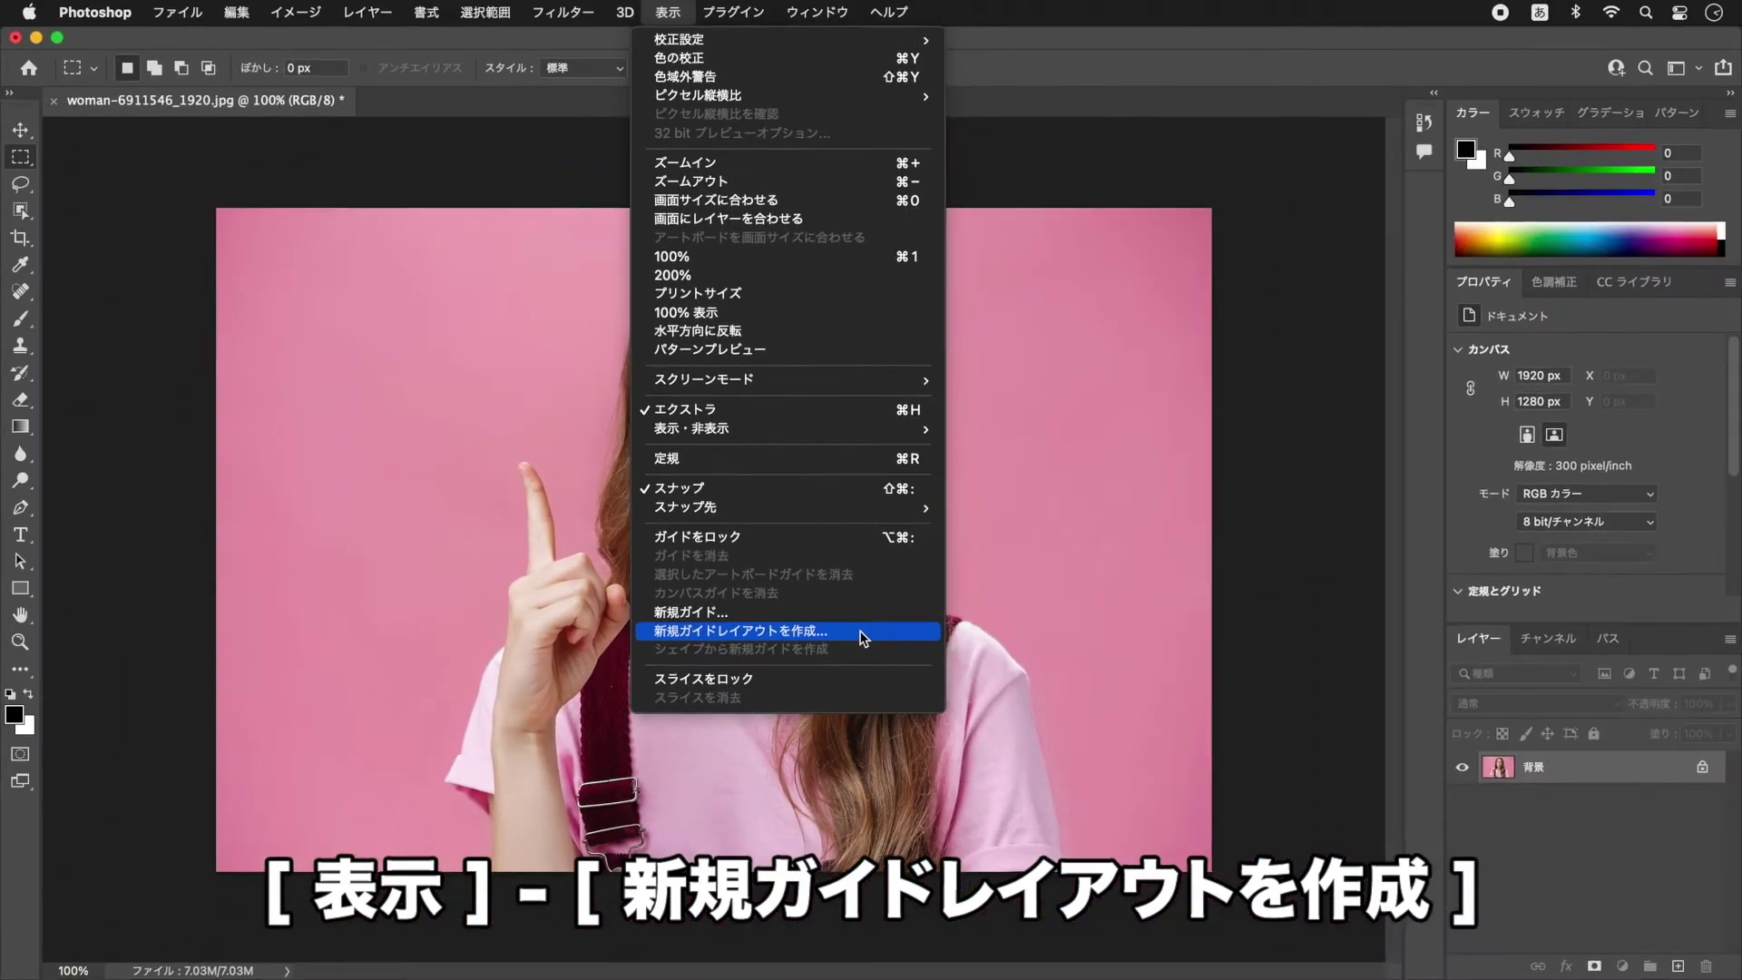
left_click(859, 633)
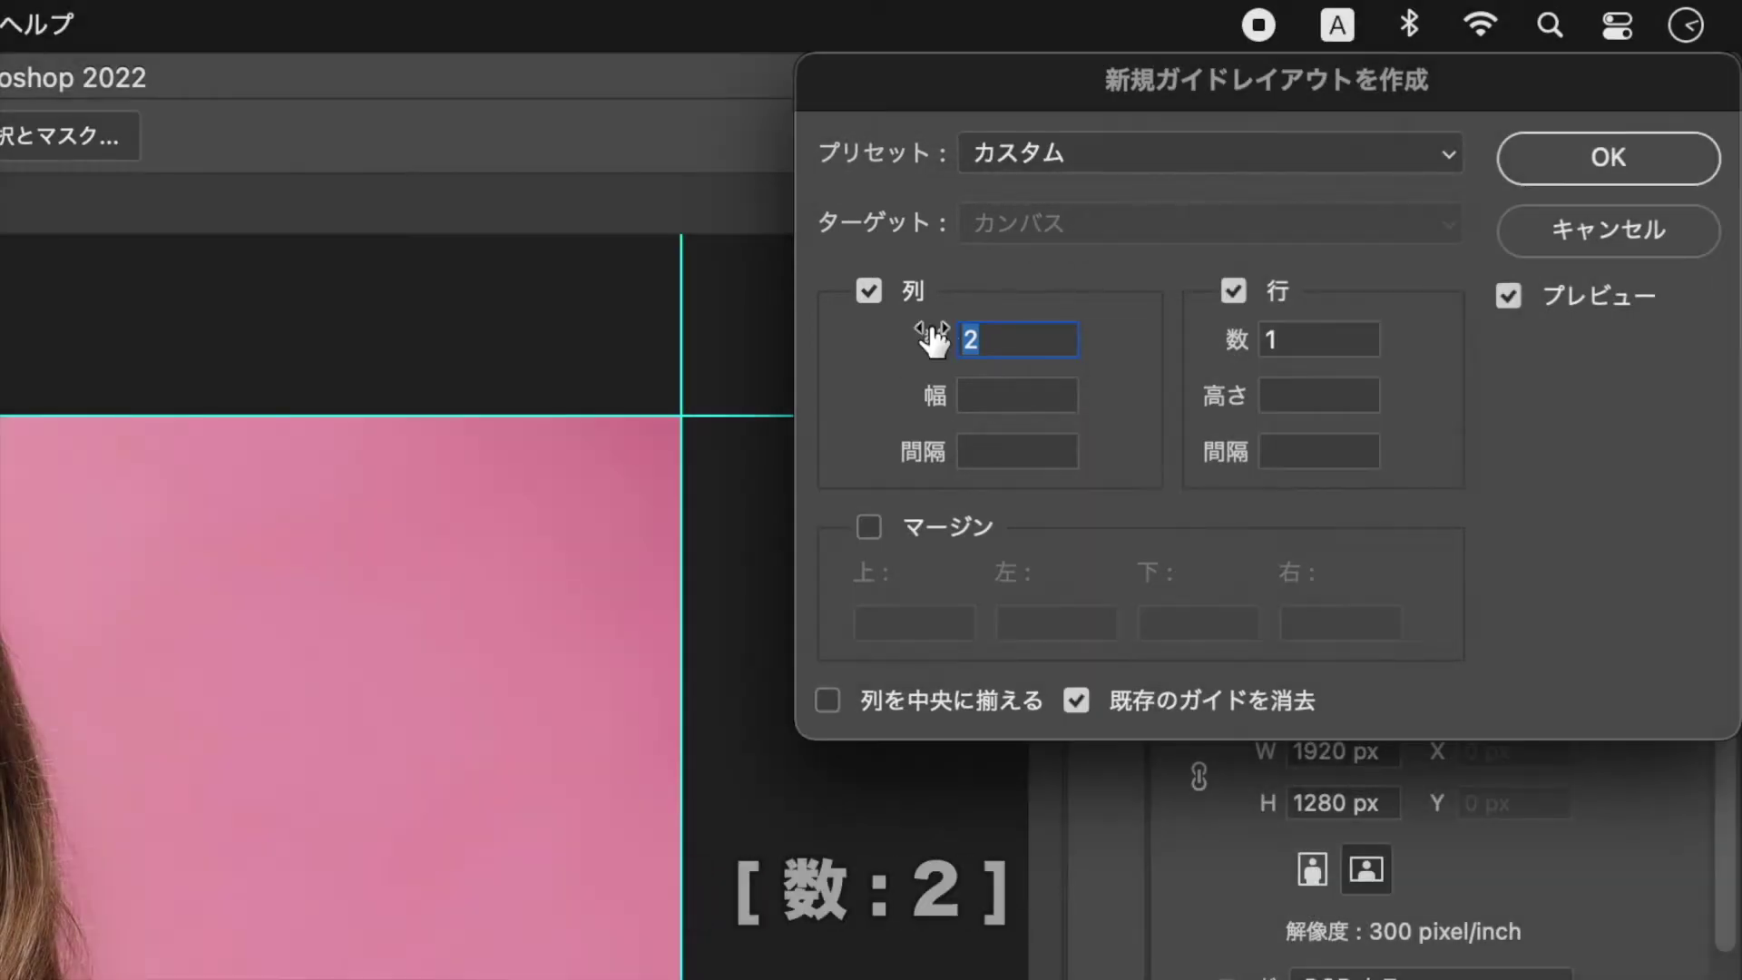
left_click(1012, 347)
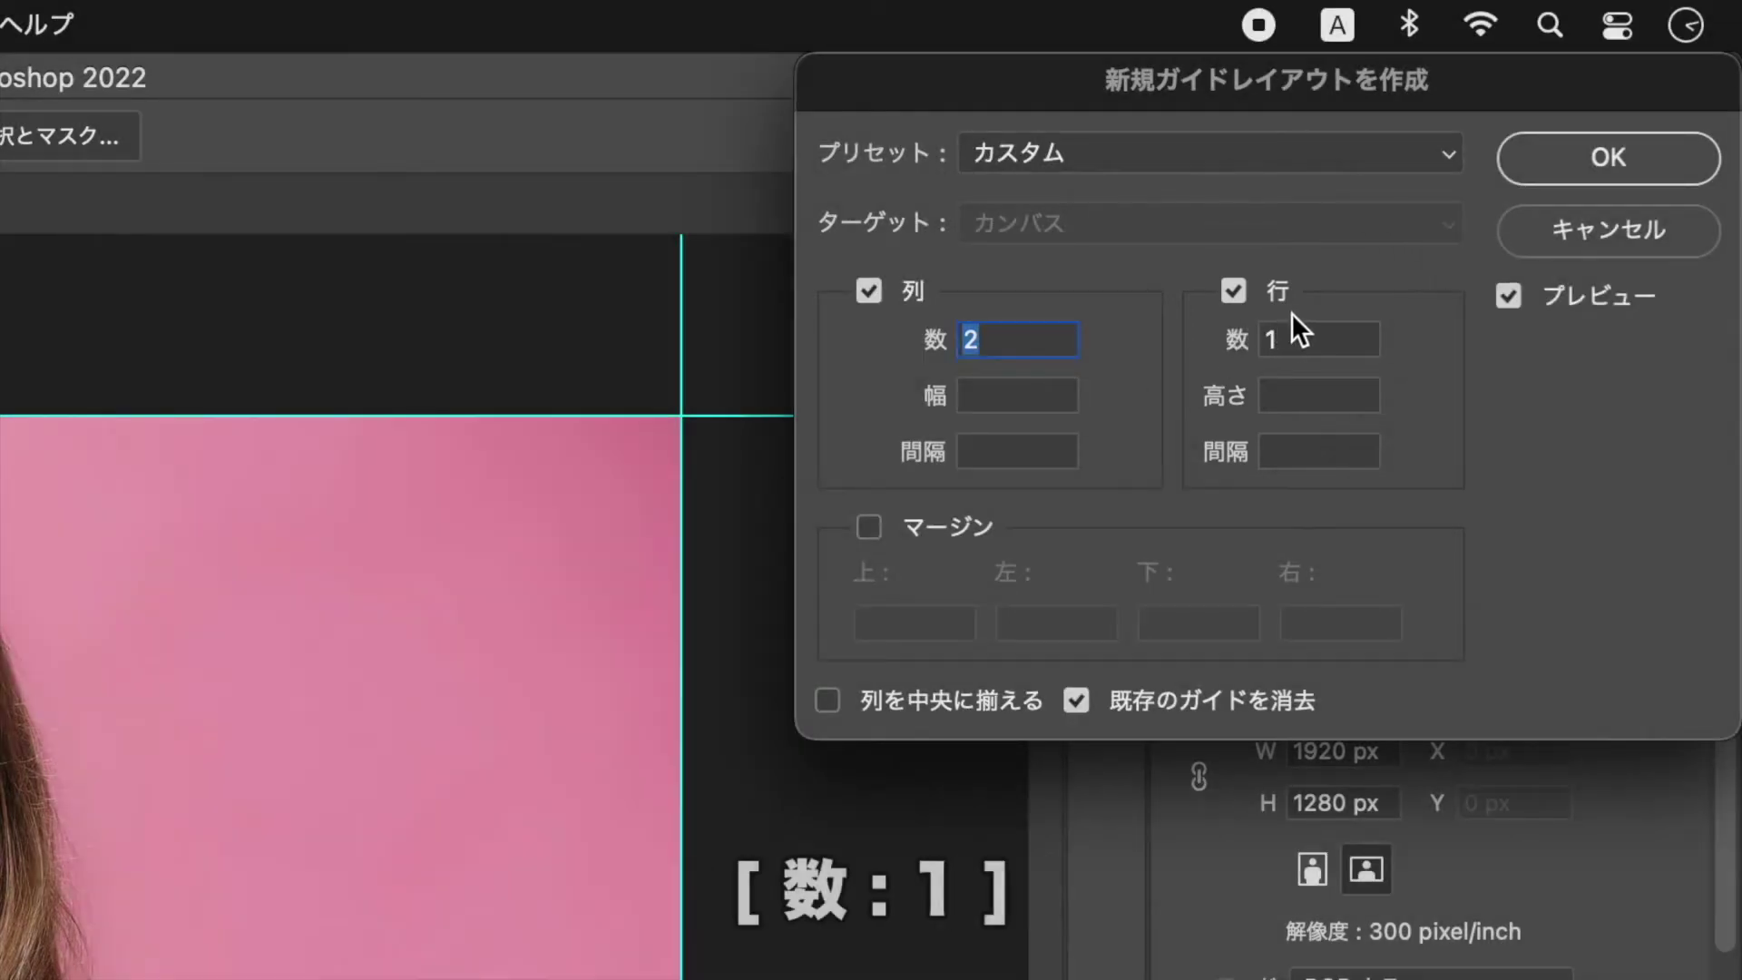
double_click(1307, 340)
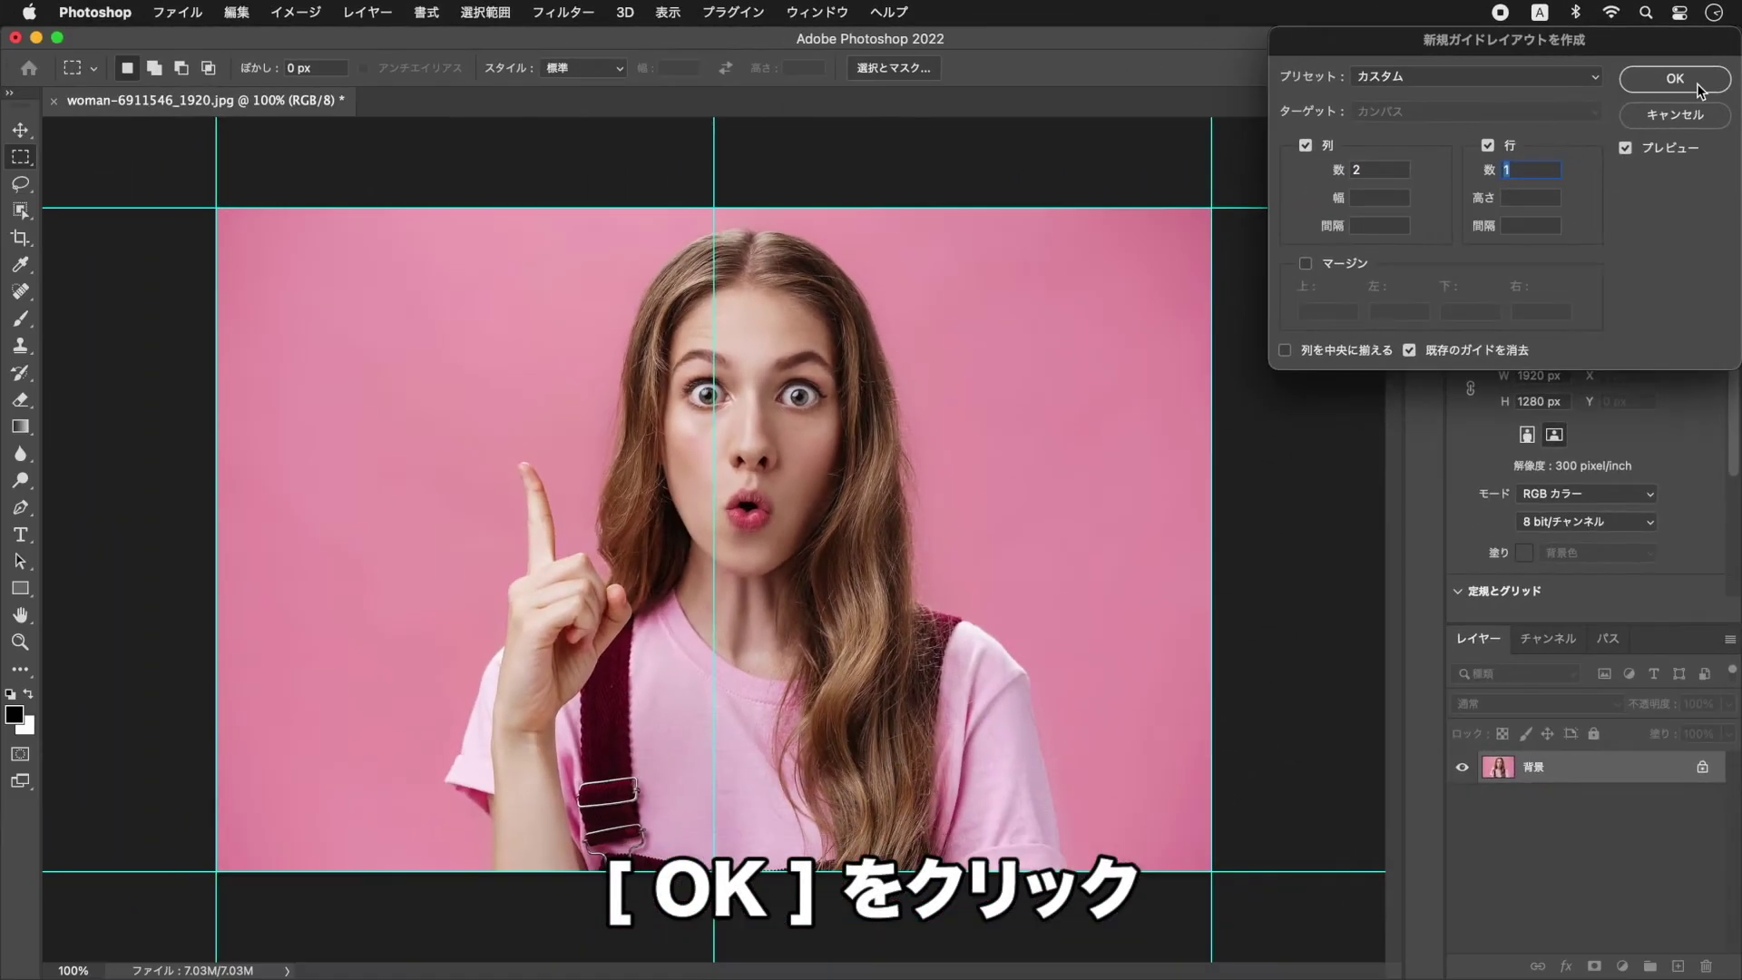
left_click(1675, 79)
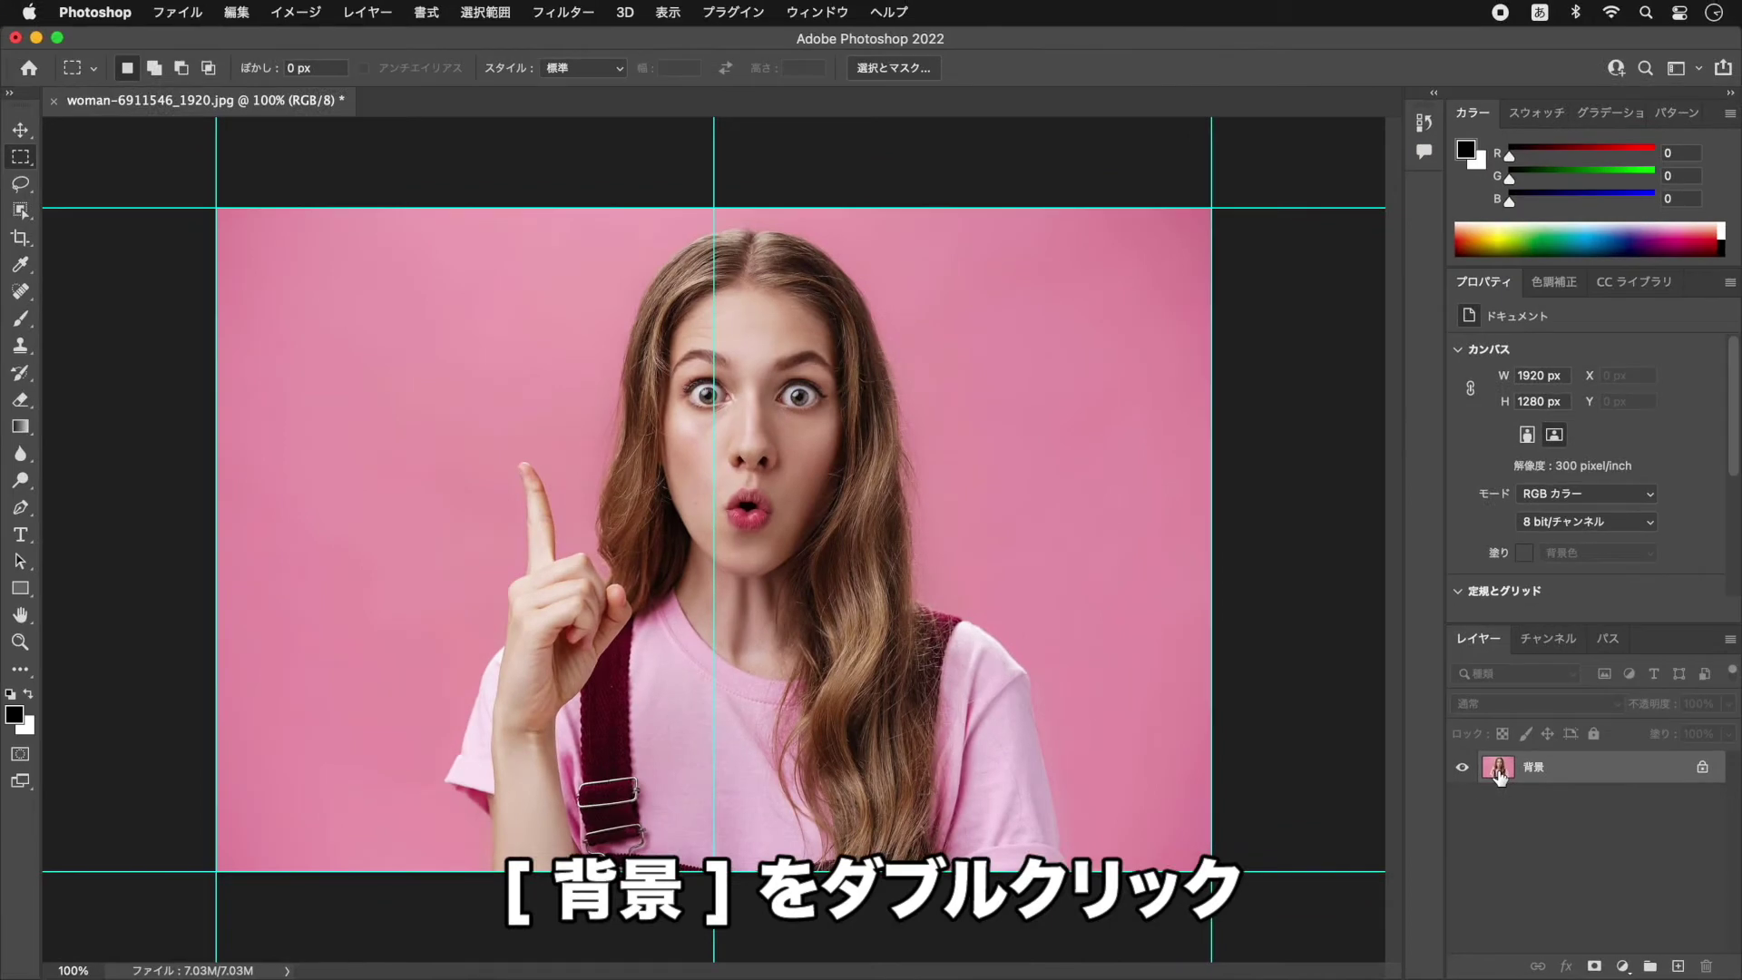
Convert the locked Background into a regular layer named レイヤー 0
double_click(1499, 770)
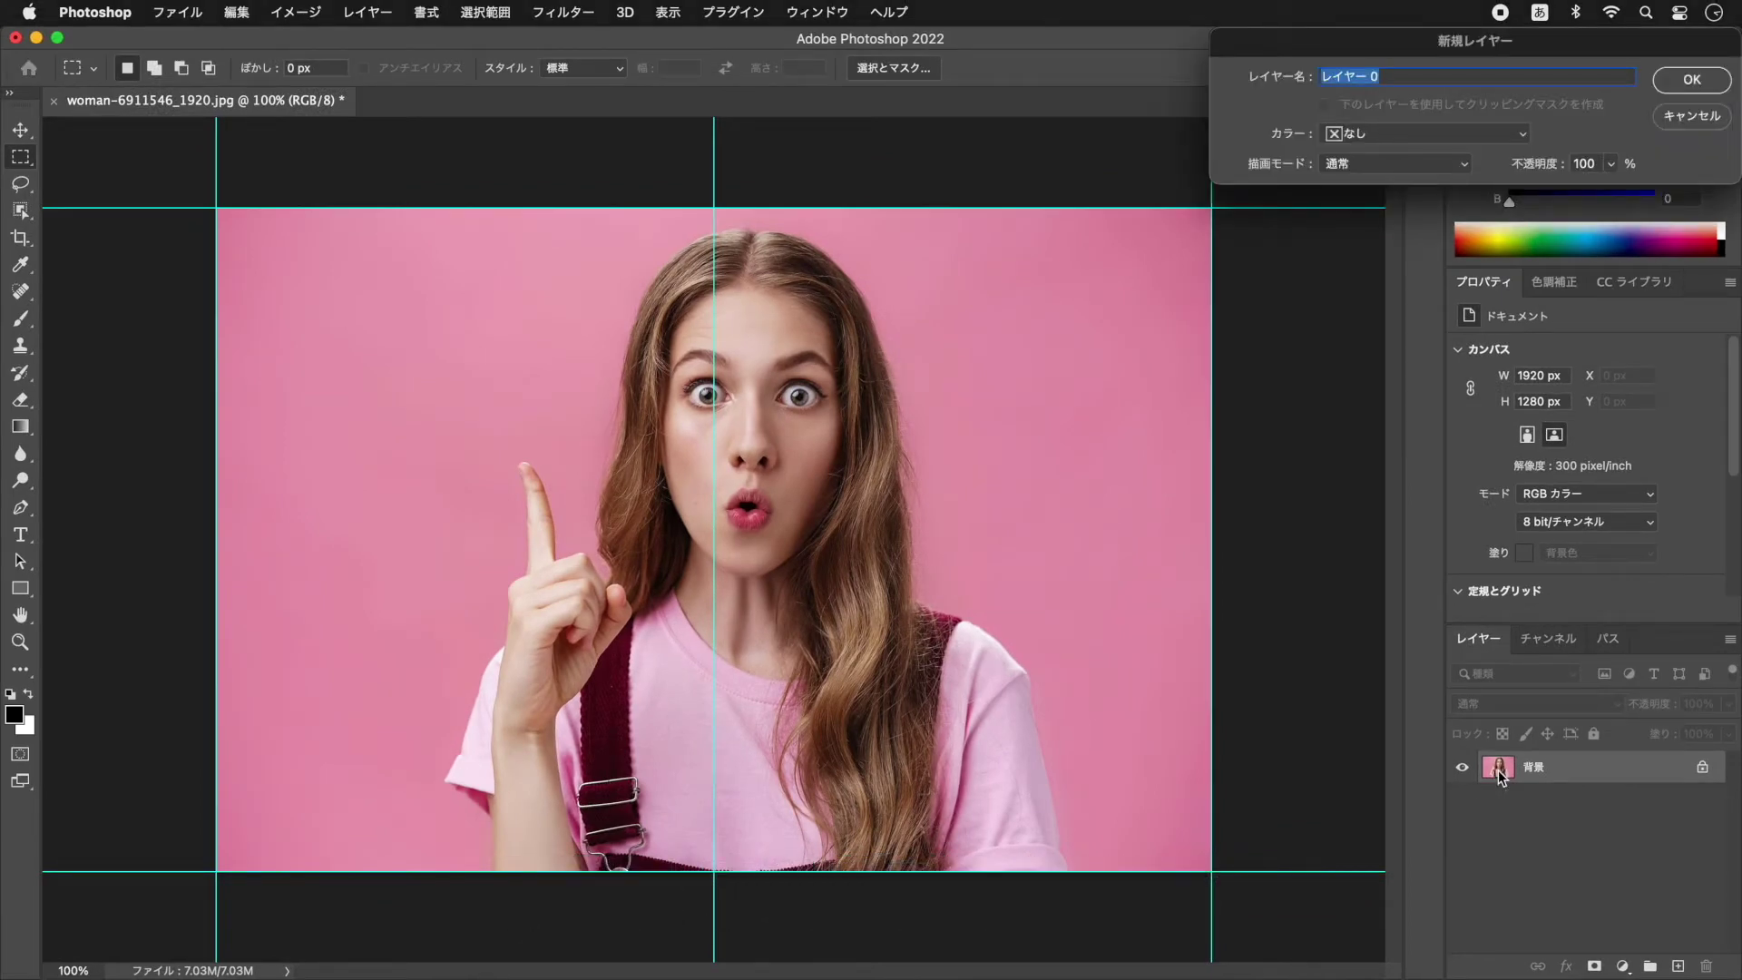
left_click(1693, 81)
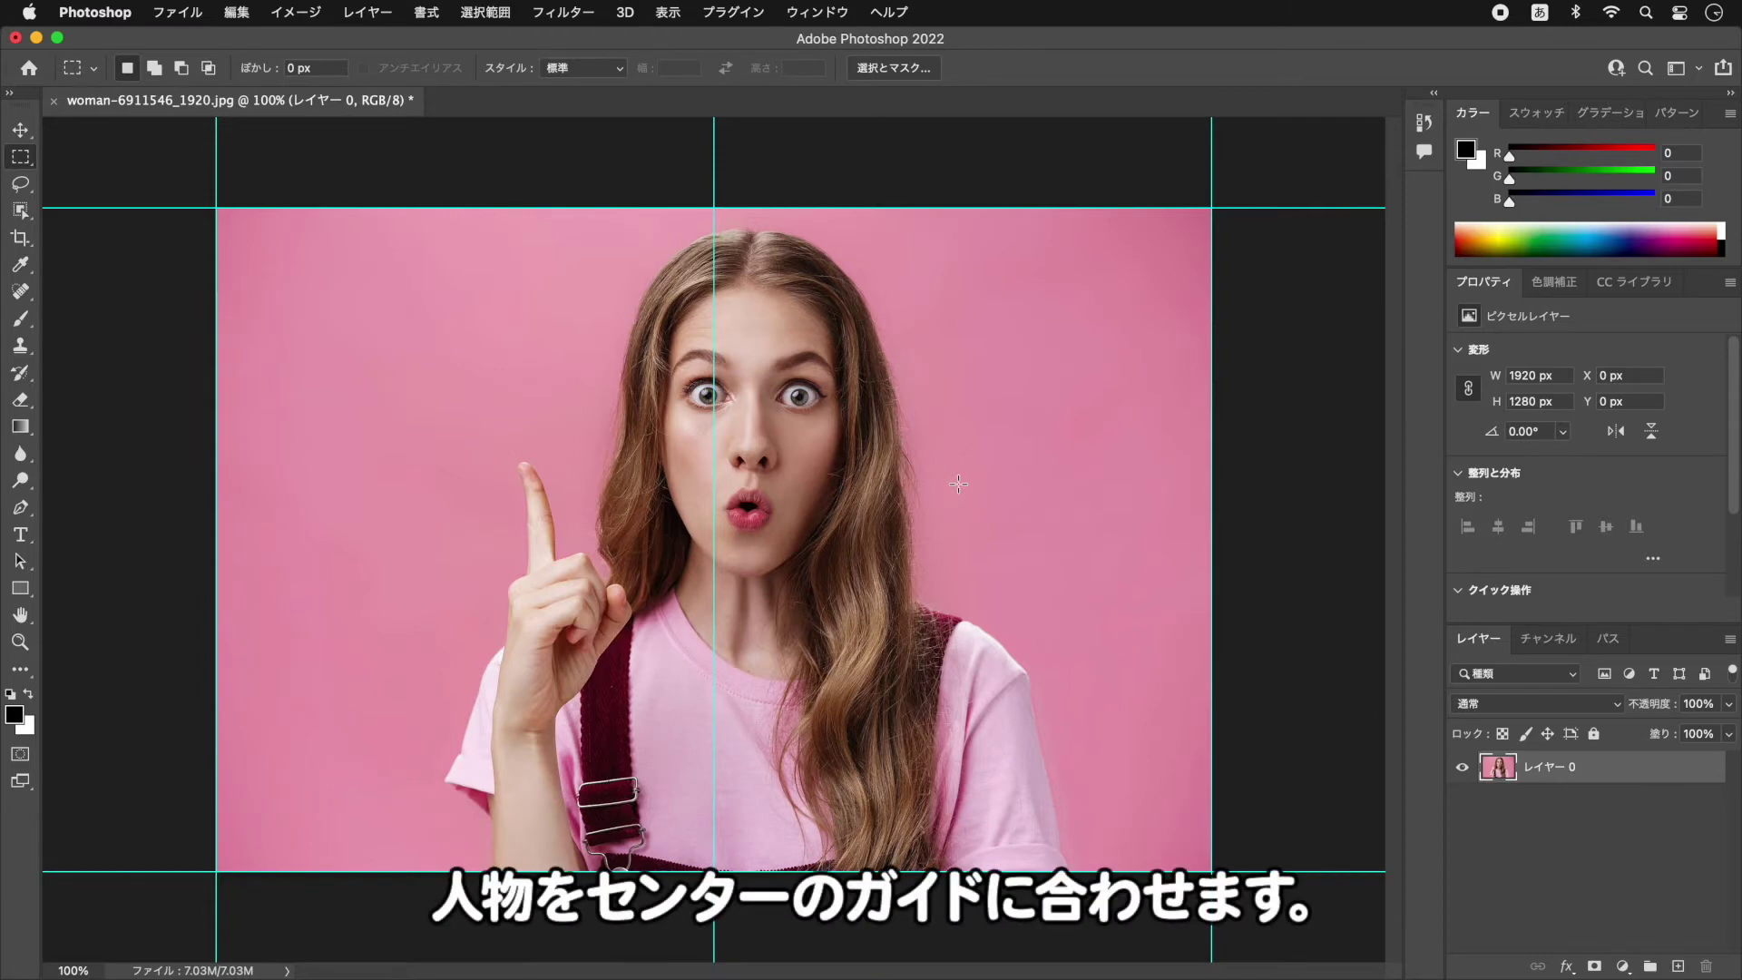
Drag the photo left about 77 px so the face sits on the centre guide
left_click_drag(958, 484, 918, 486)
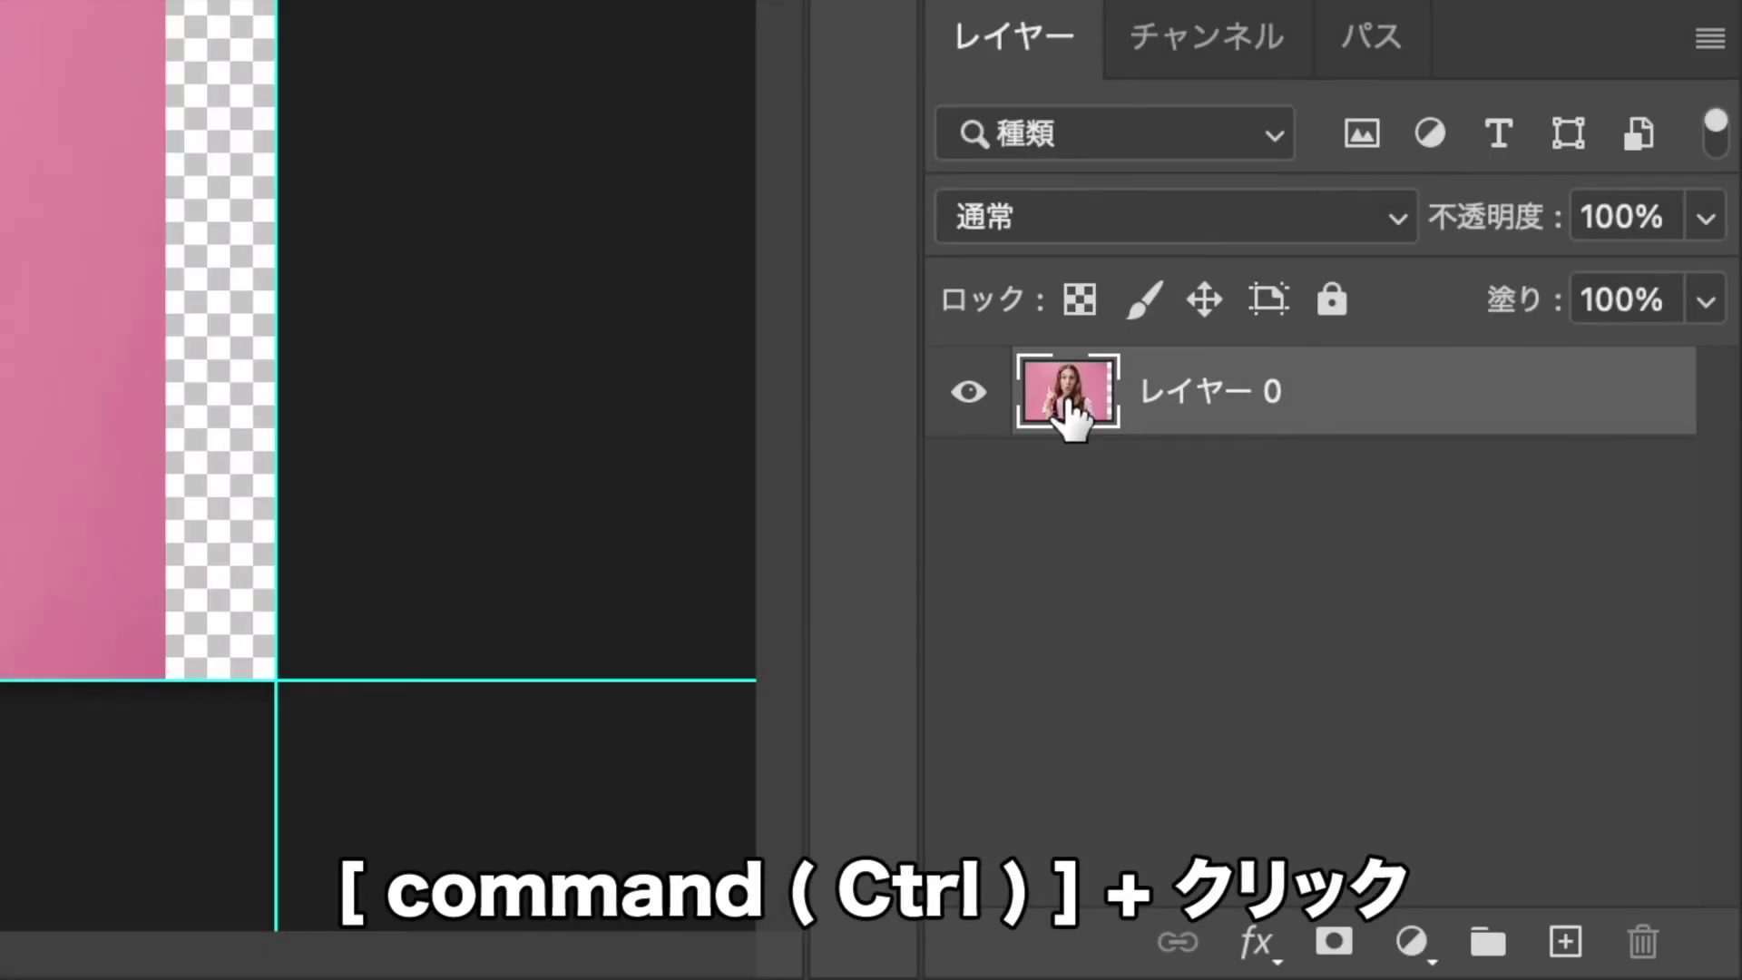
Load the layer's pixels and invert to select the 77 px transparent right strip
left_click(1075, 413, "ctrl")
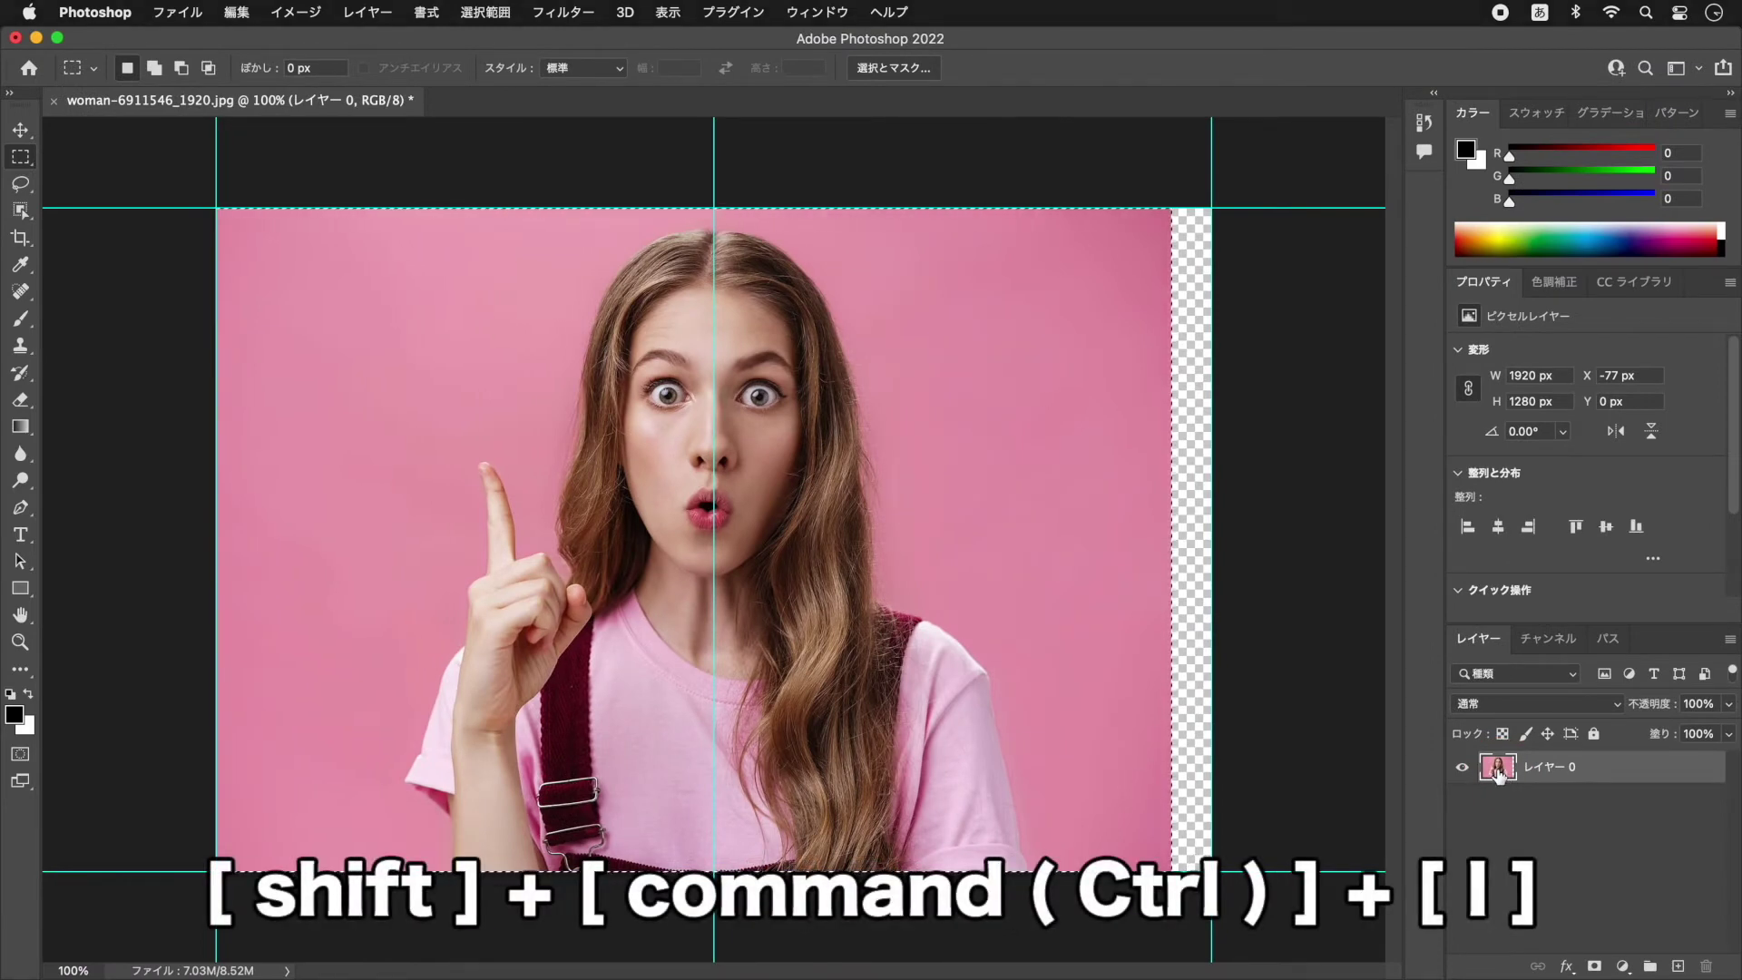
key("ctrl+shift+i")
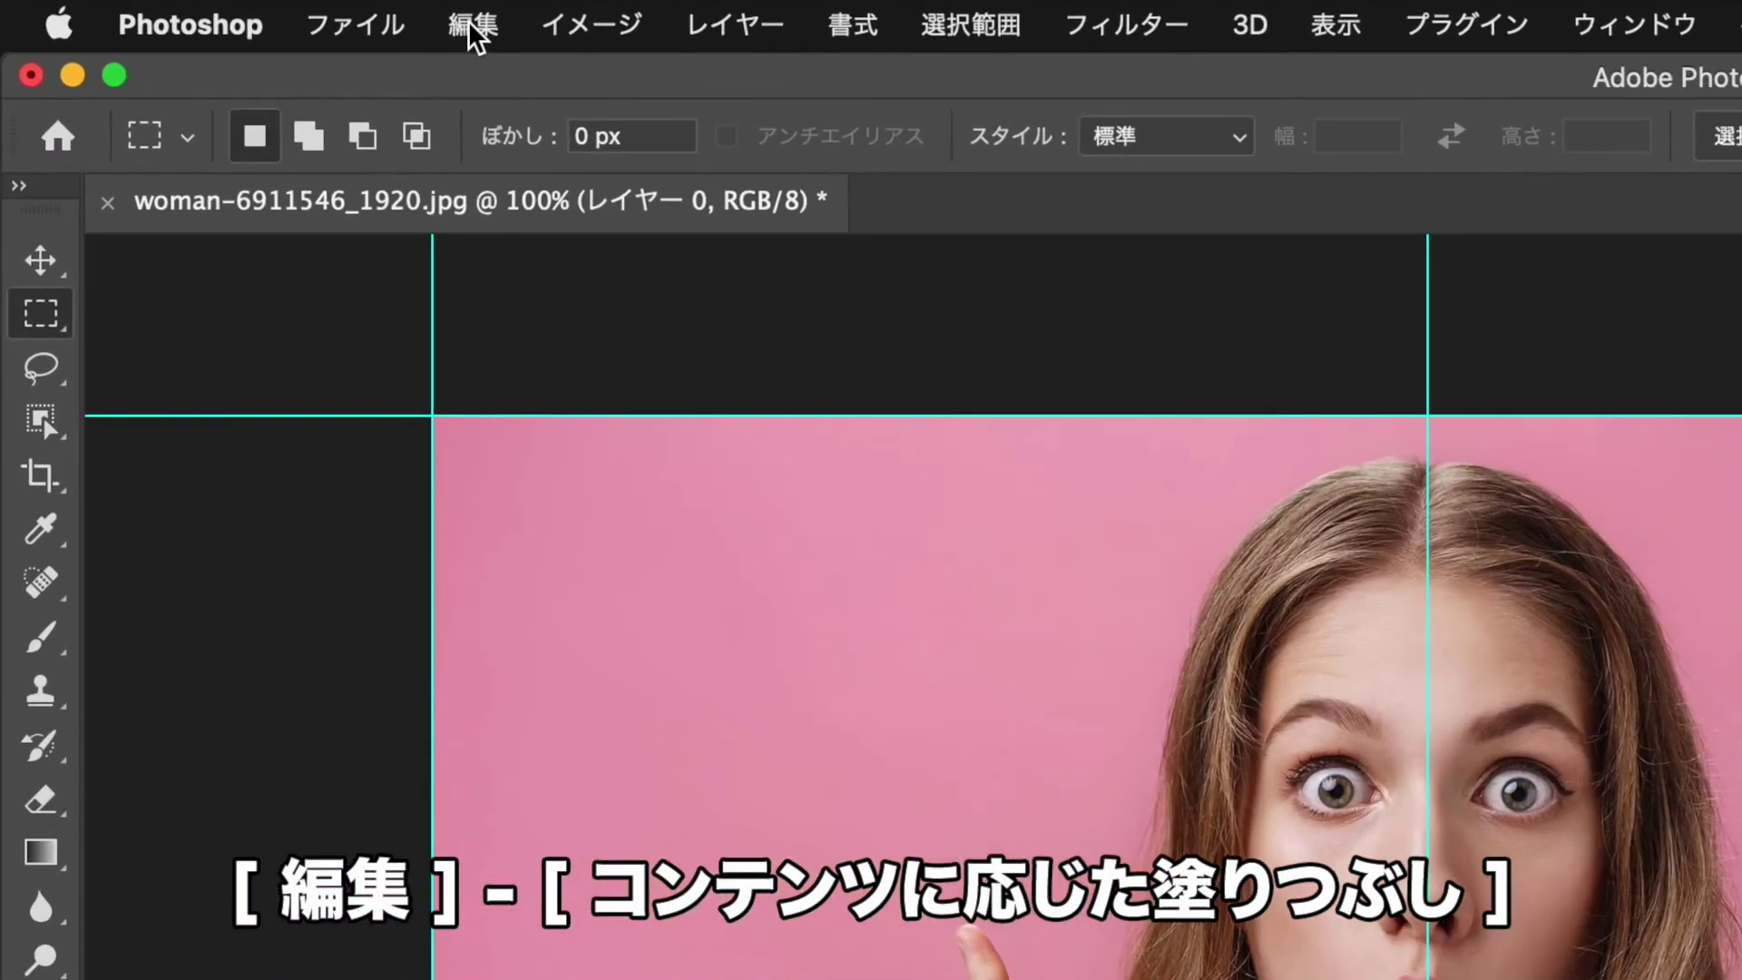
Content-Aware Fill the strip with pink background, excluding the shoulder from sampling
left_click(238, 13)
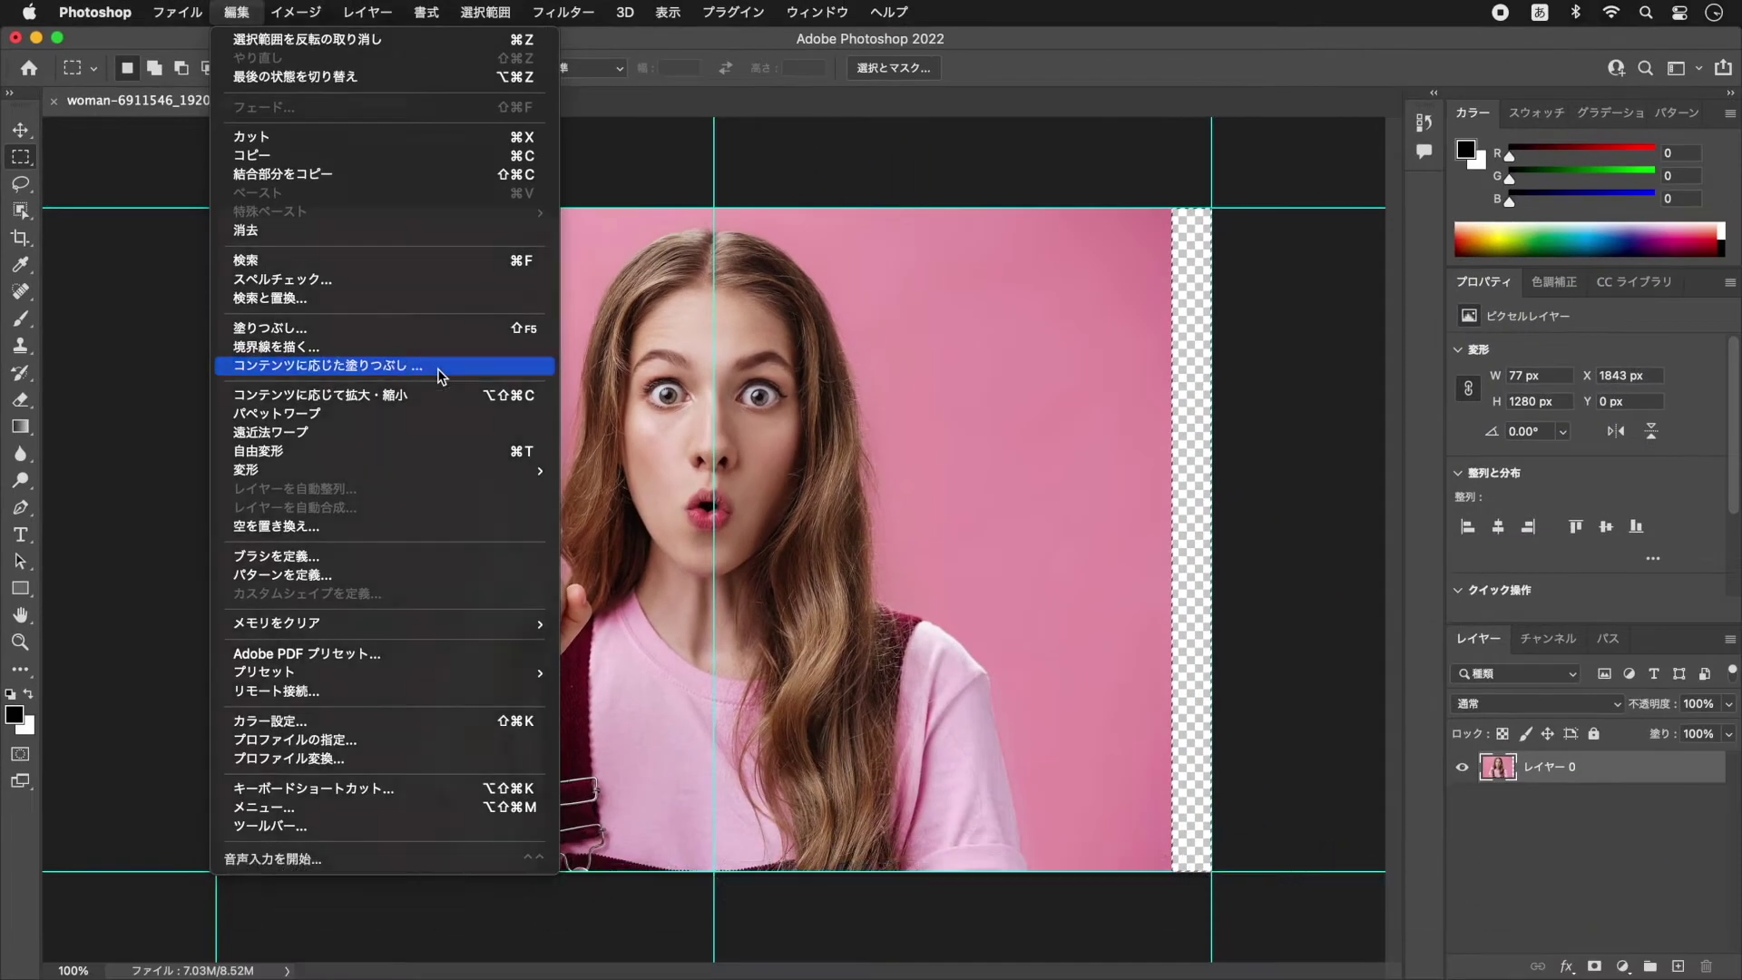
left_click(437, 368)
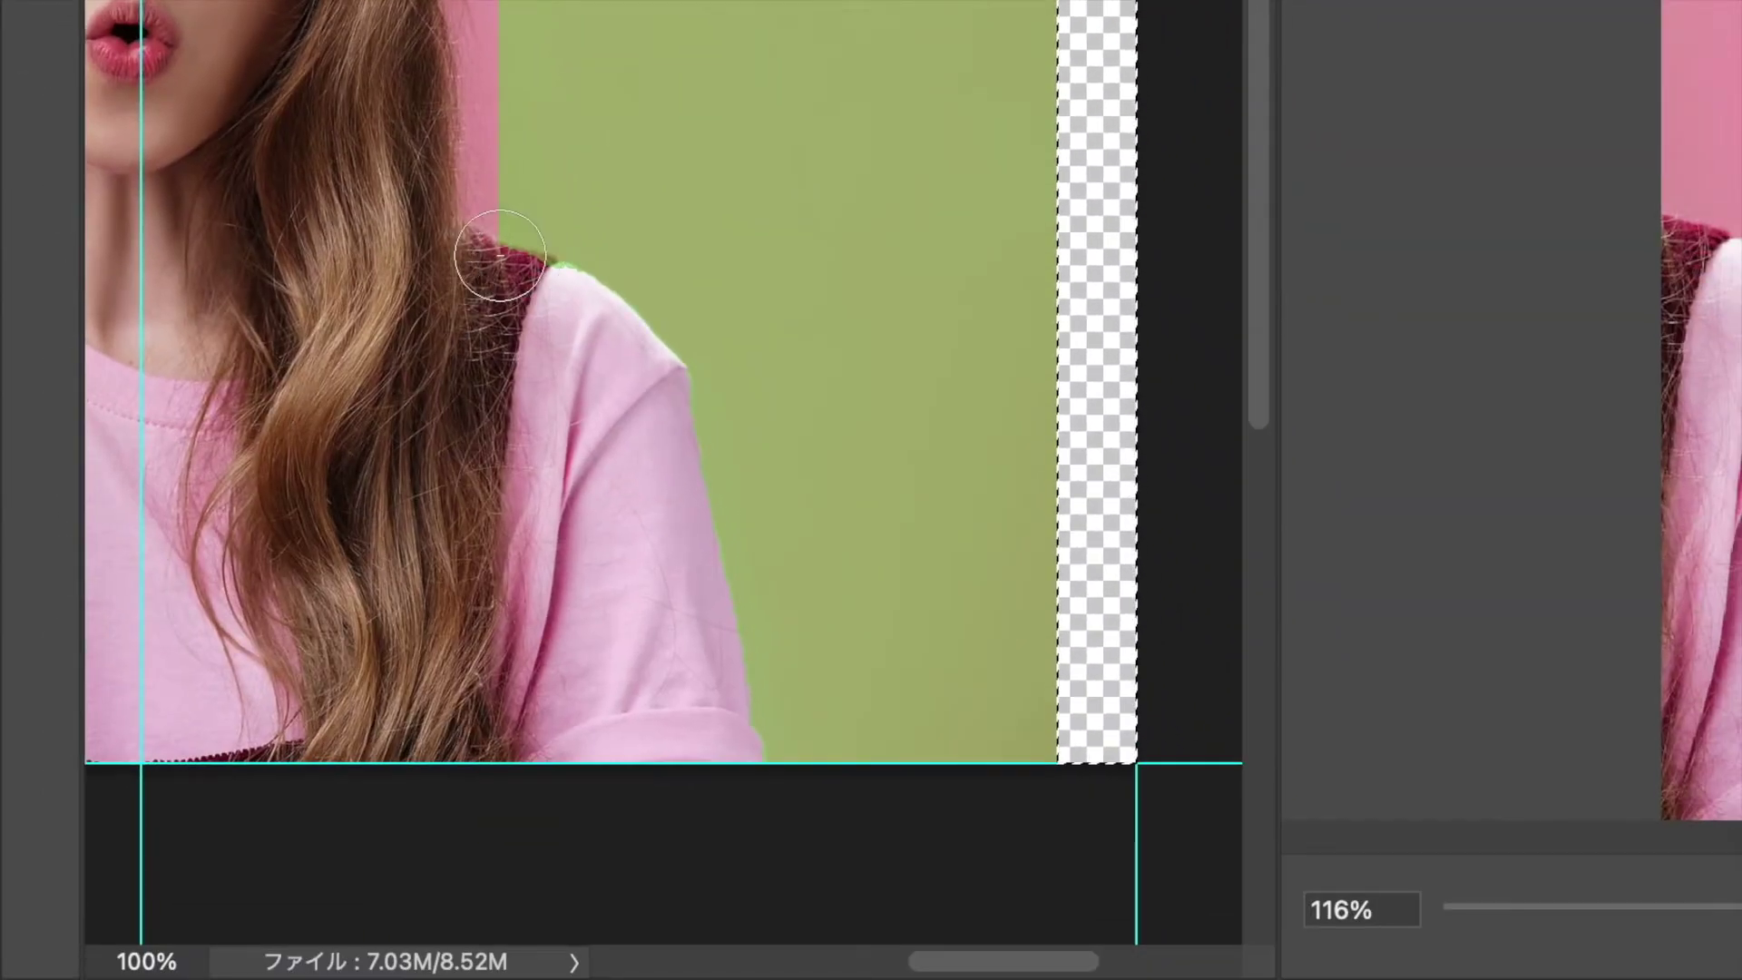
mouse_move(501, 255)
left_mouse_down()
mouse_move(696, 526)
mouse_move(774, 776)
left_mouse_up()
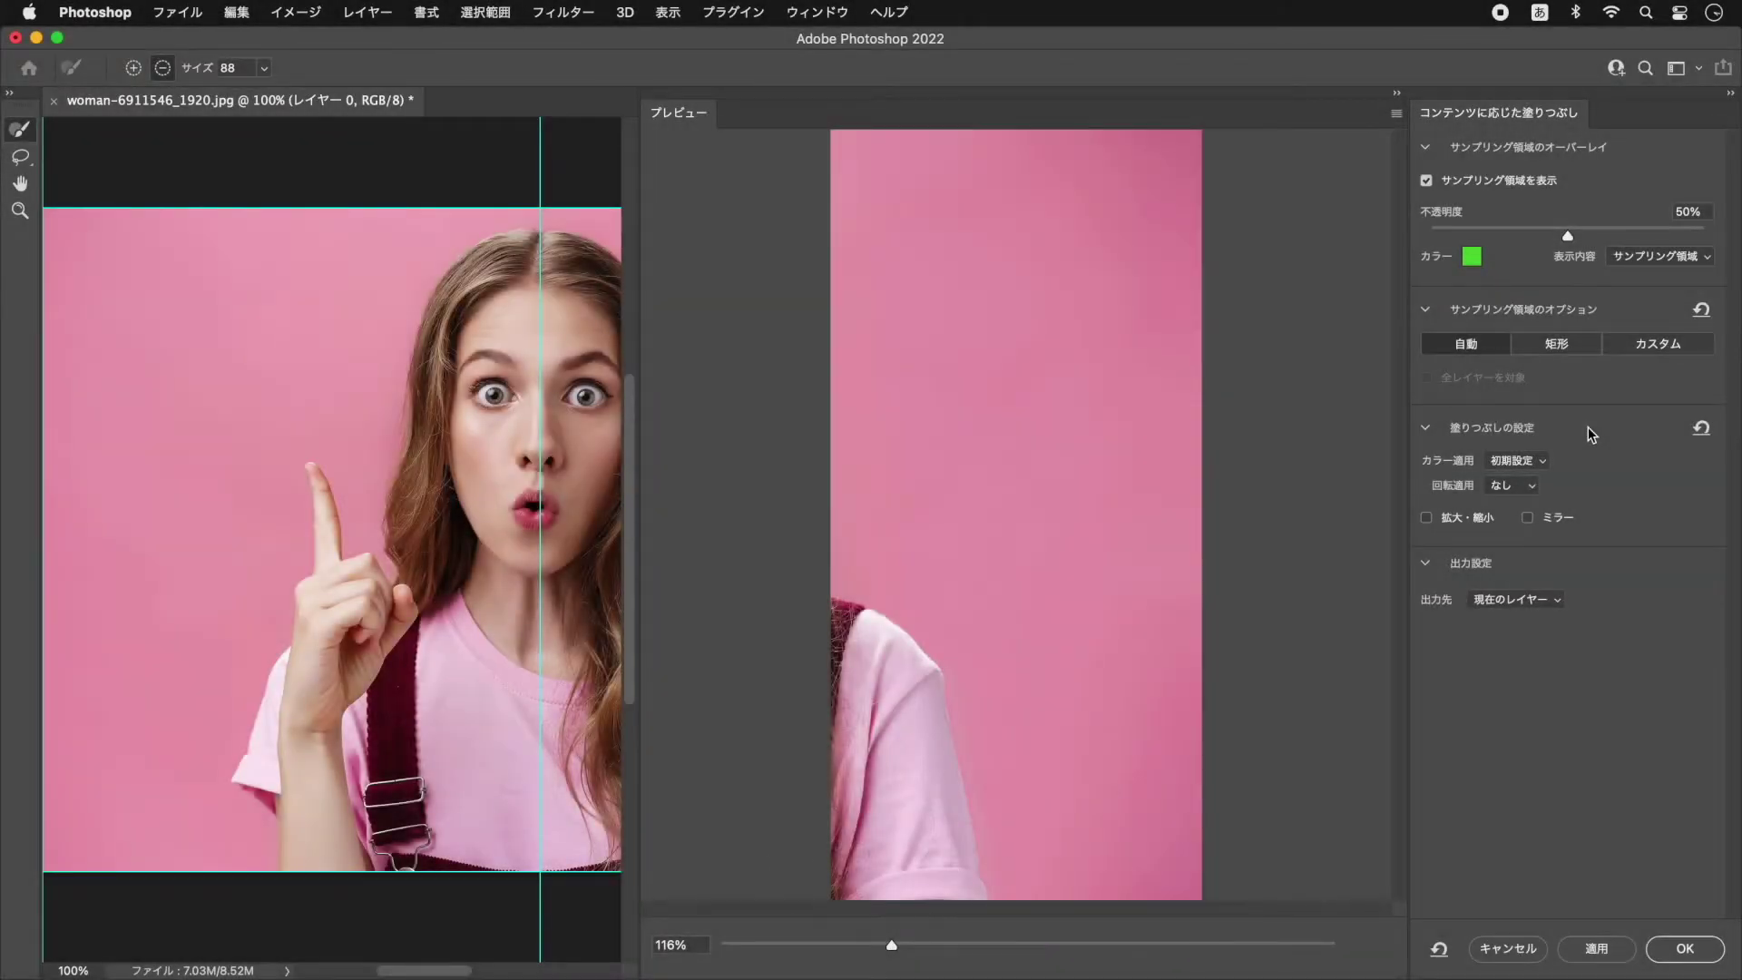
left_click(1686, 949)
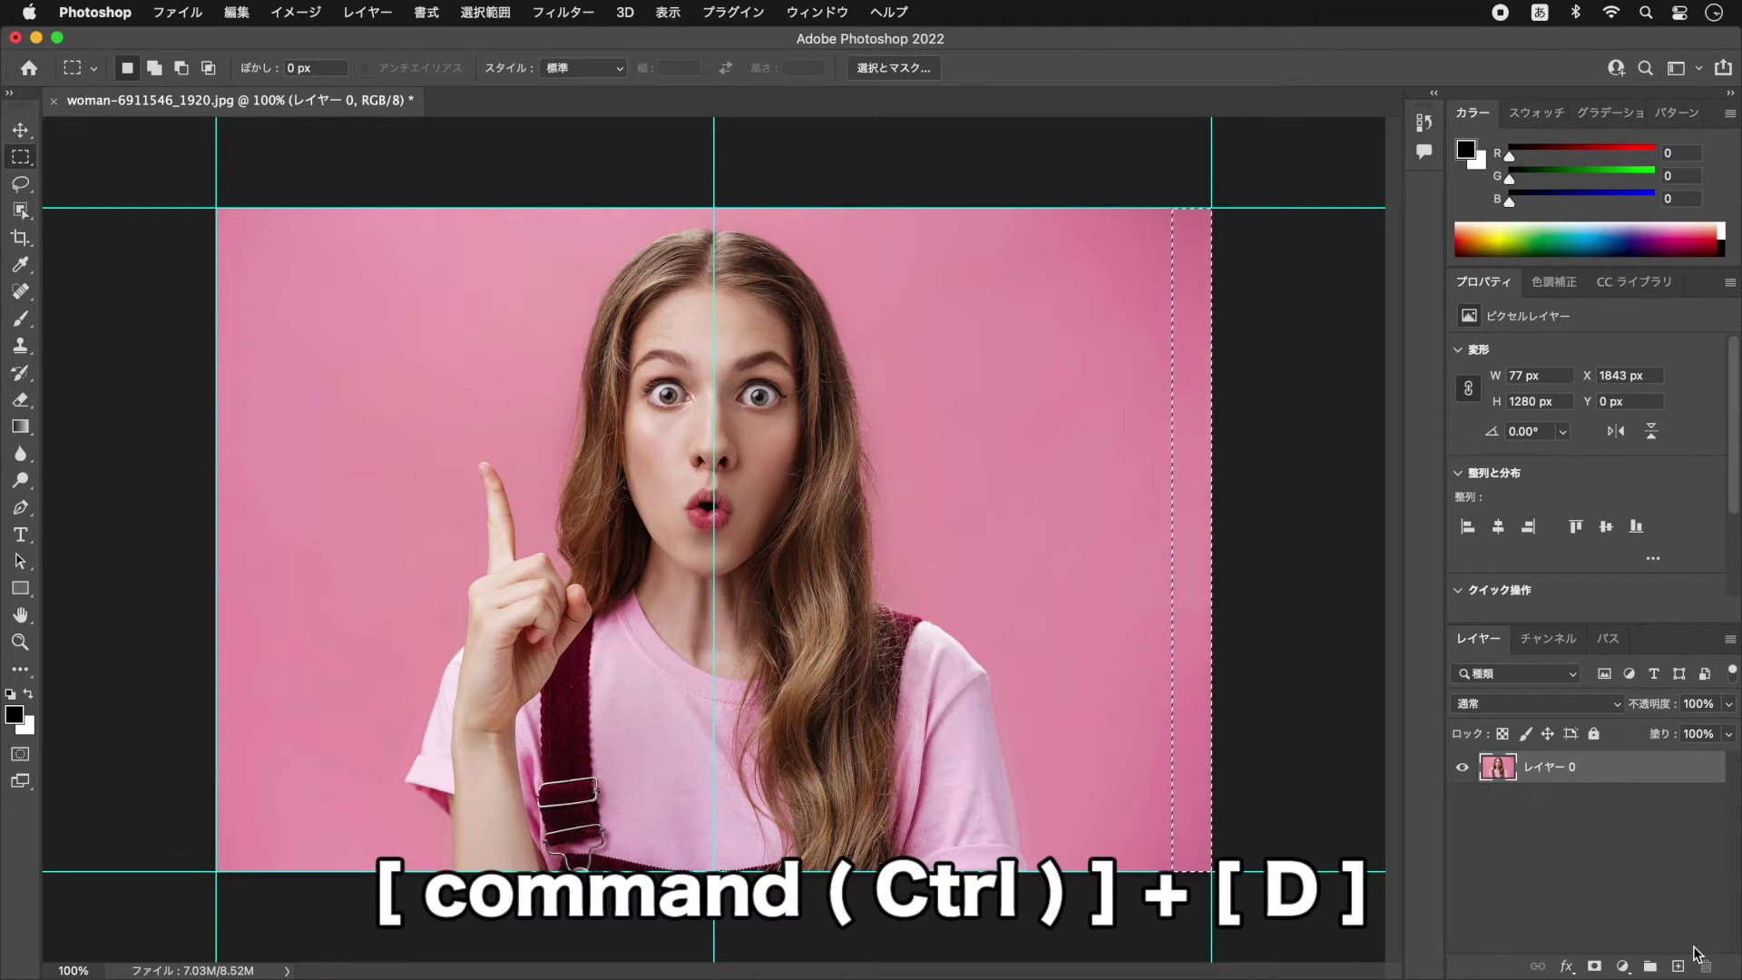
Deselect the filled strip with Ctrl+D
key("super+d")
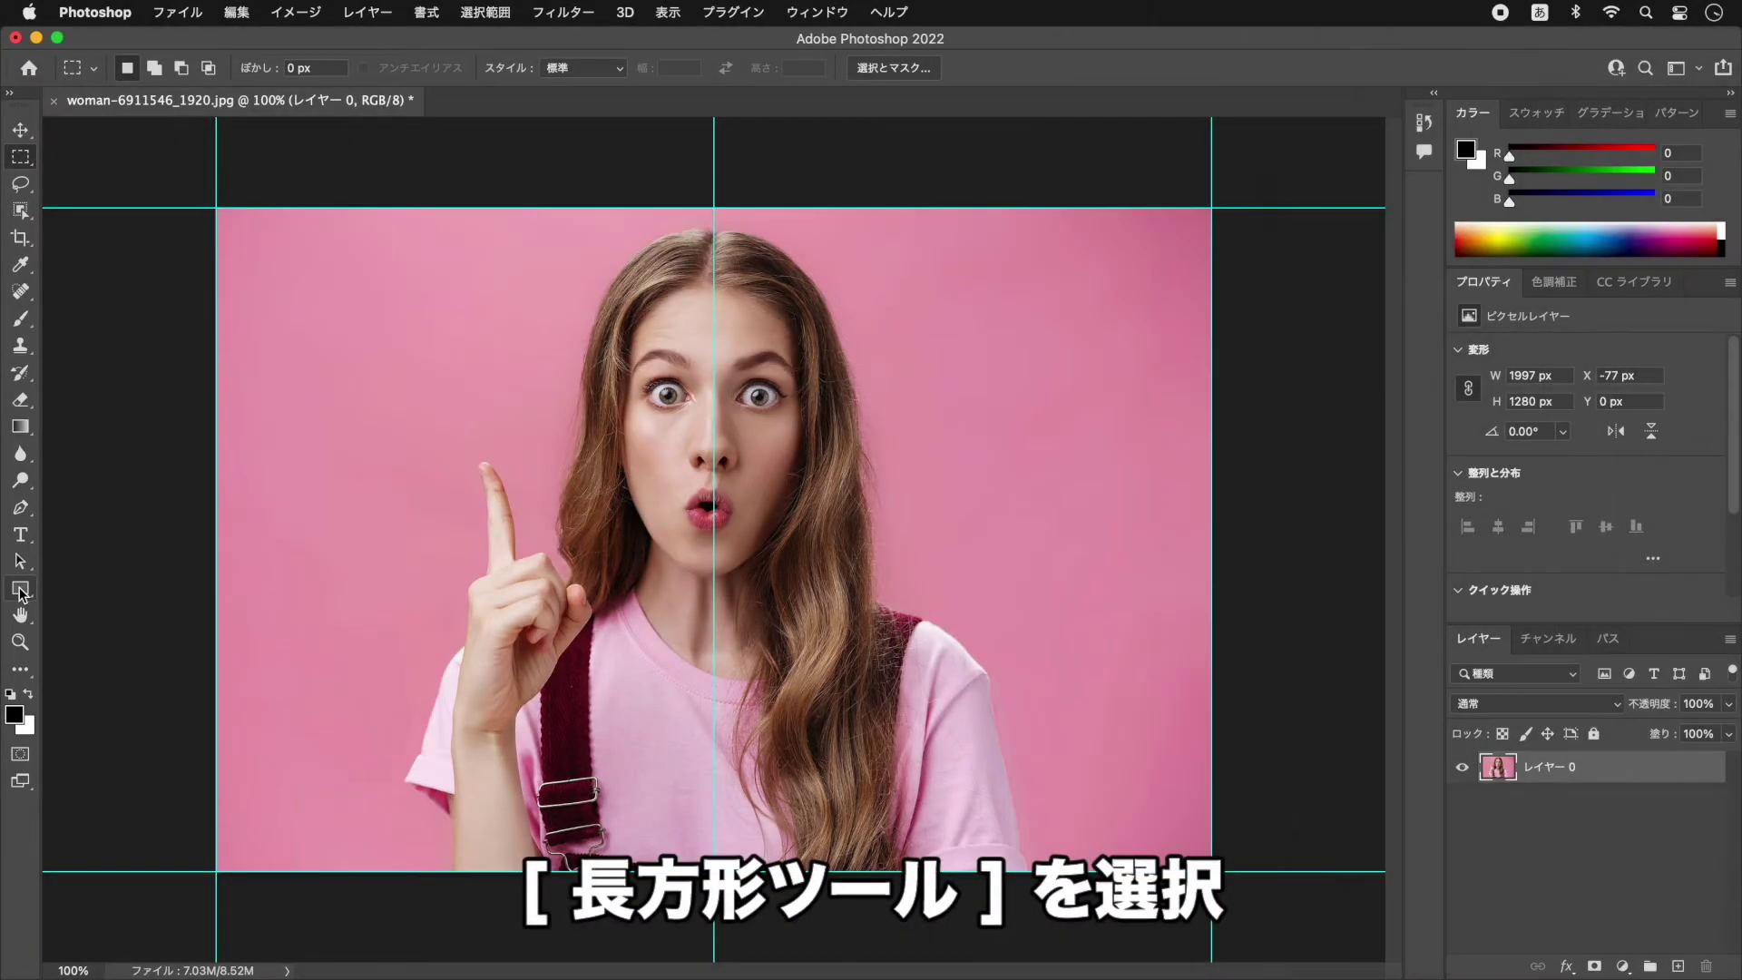
Draw a white 960 × 1280 px rectangle over the photo's right half, snapped to the guides
left_click(20, 590)
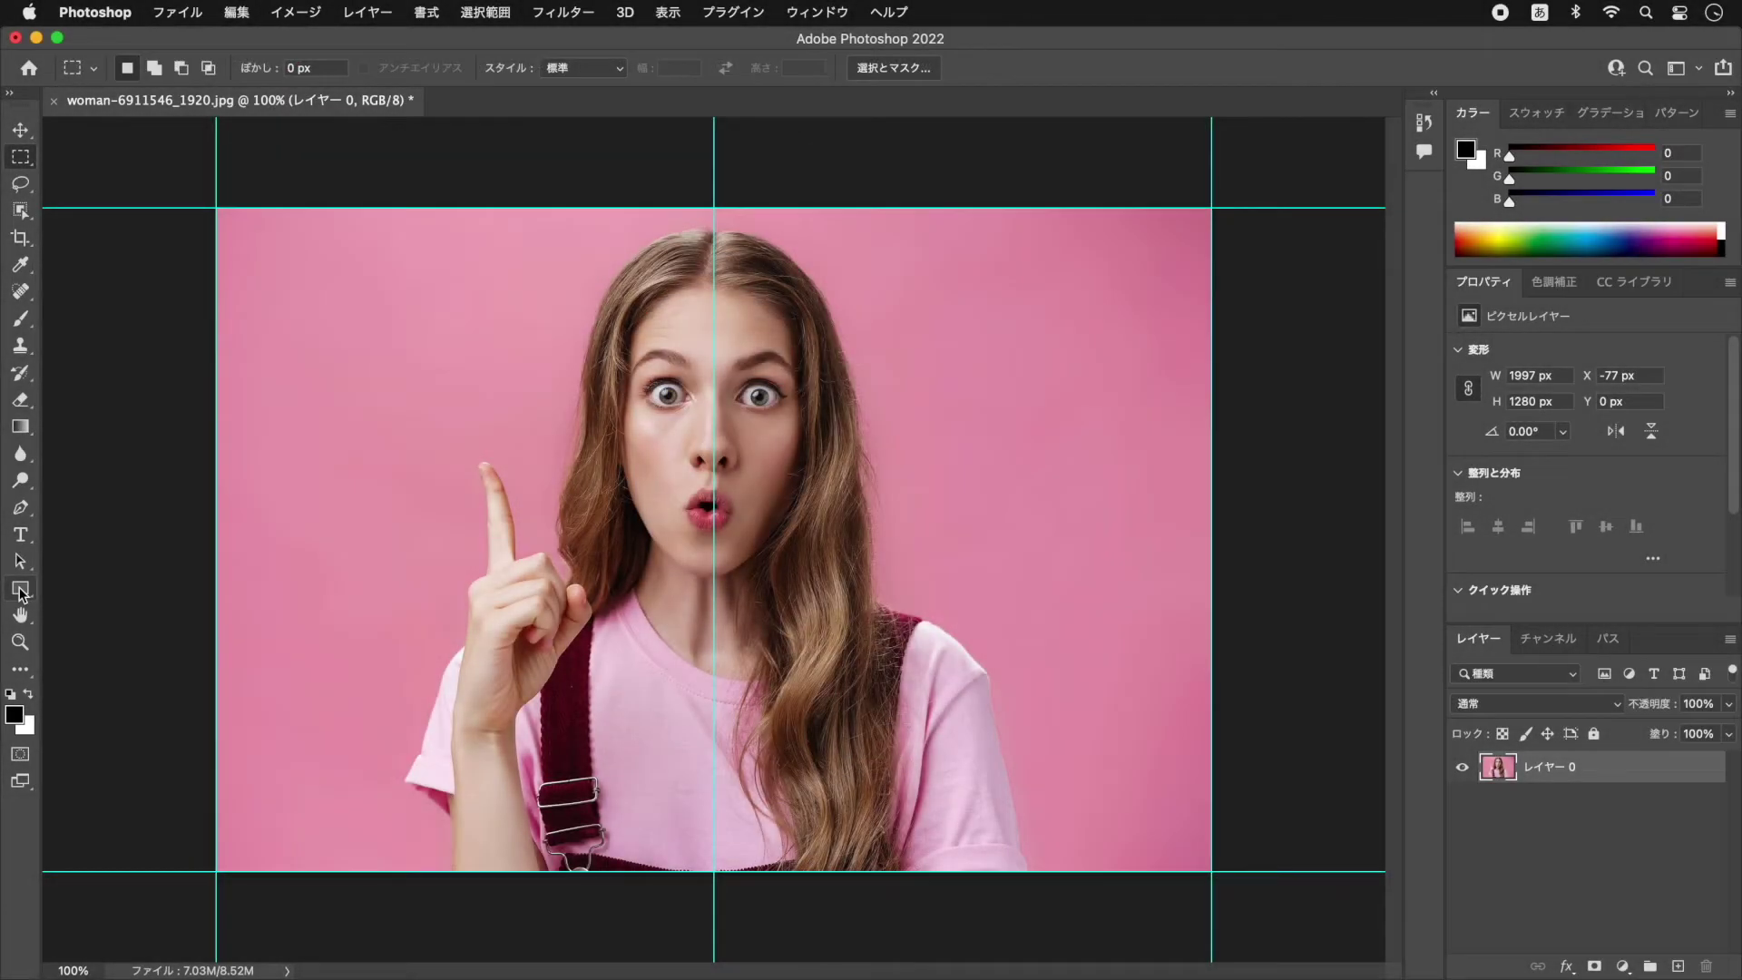
left_click(20, 590)
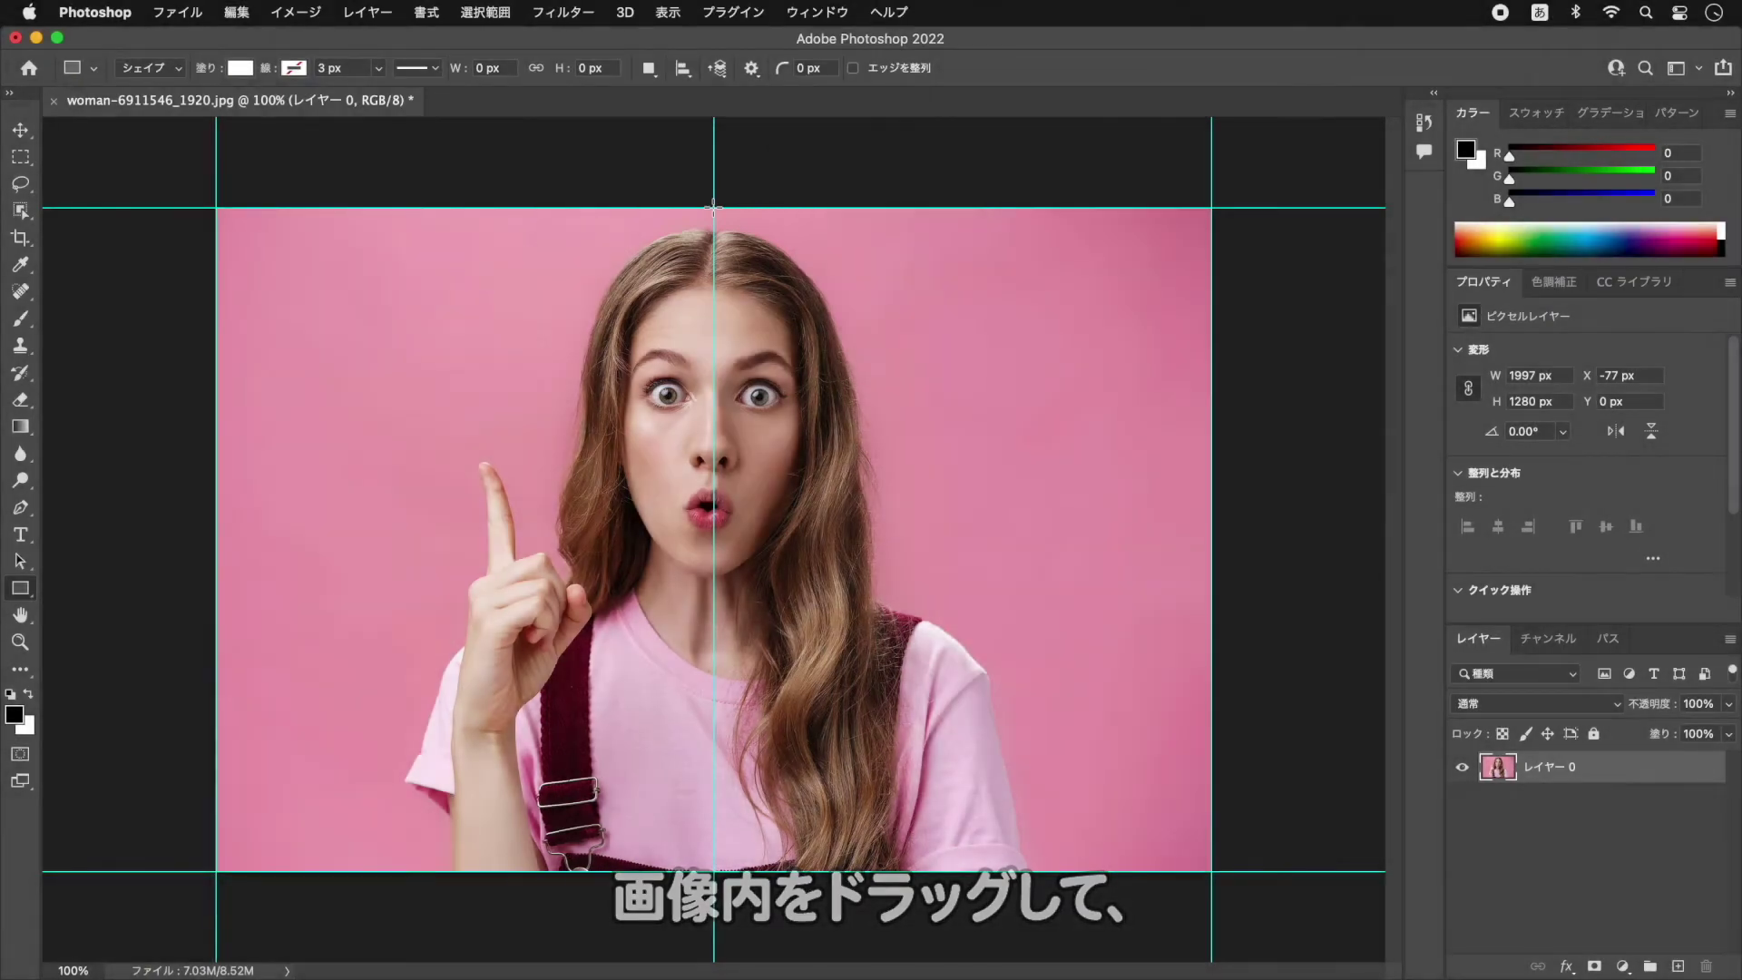
left_click_drag(715, 208, 1210, 870)
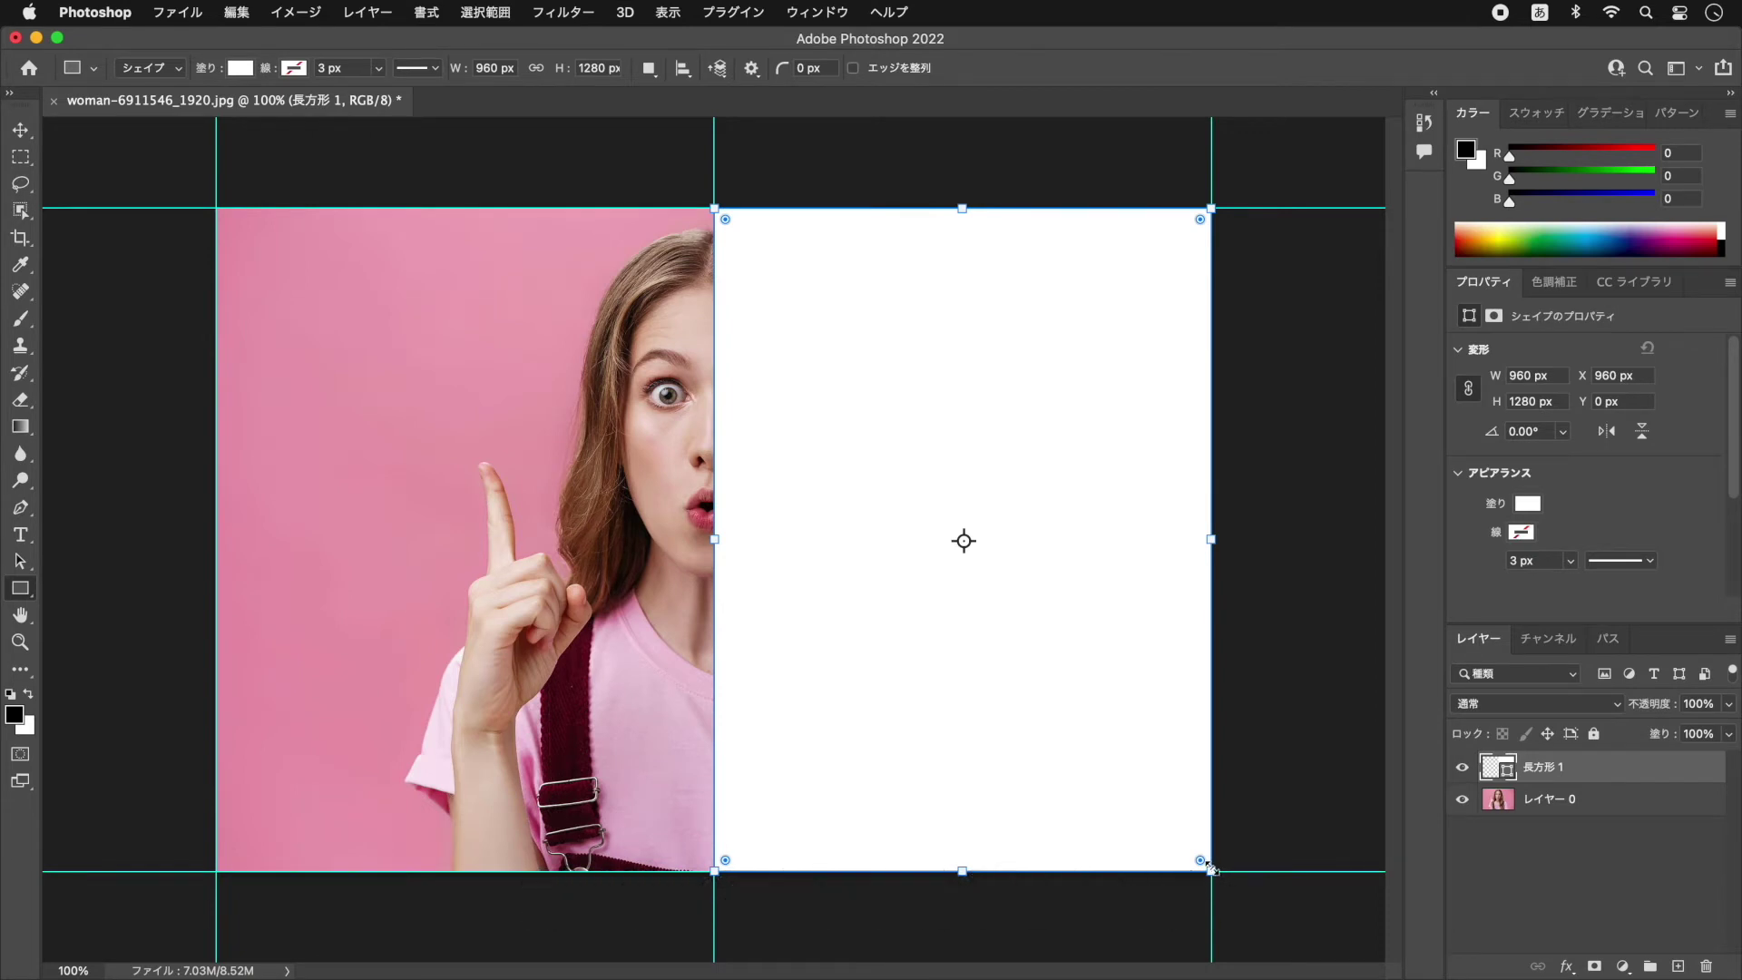
key("Return")
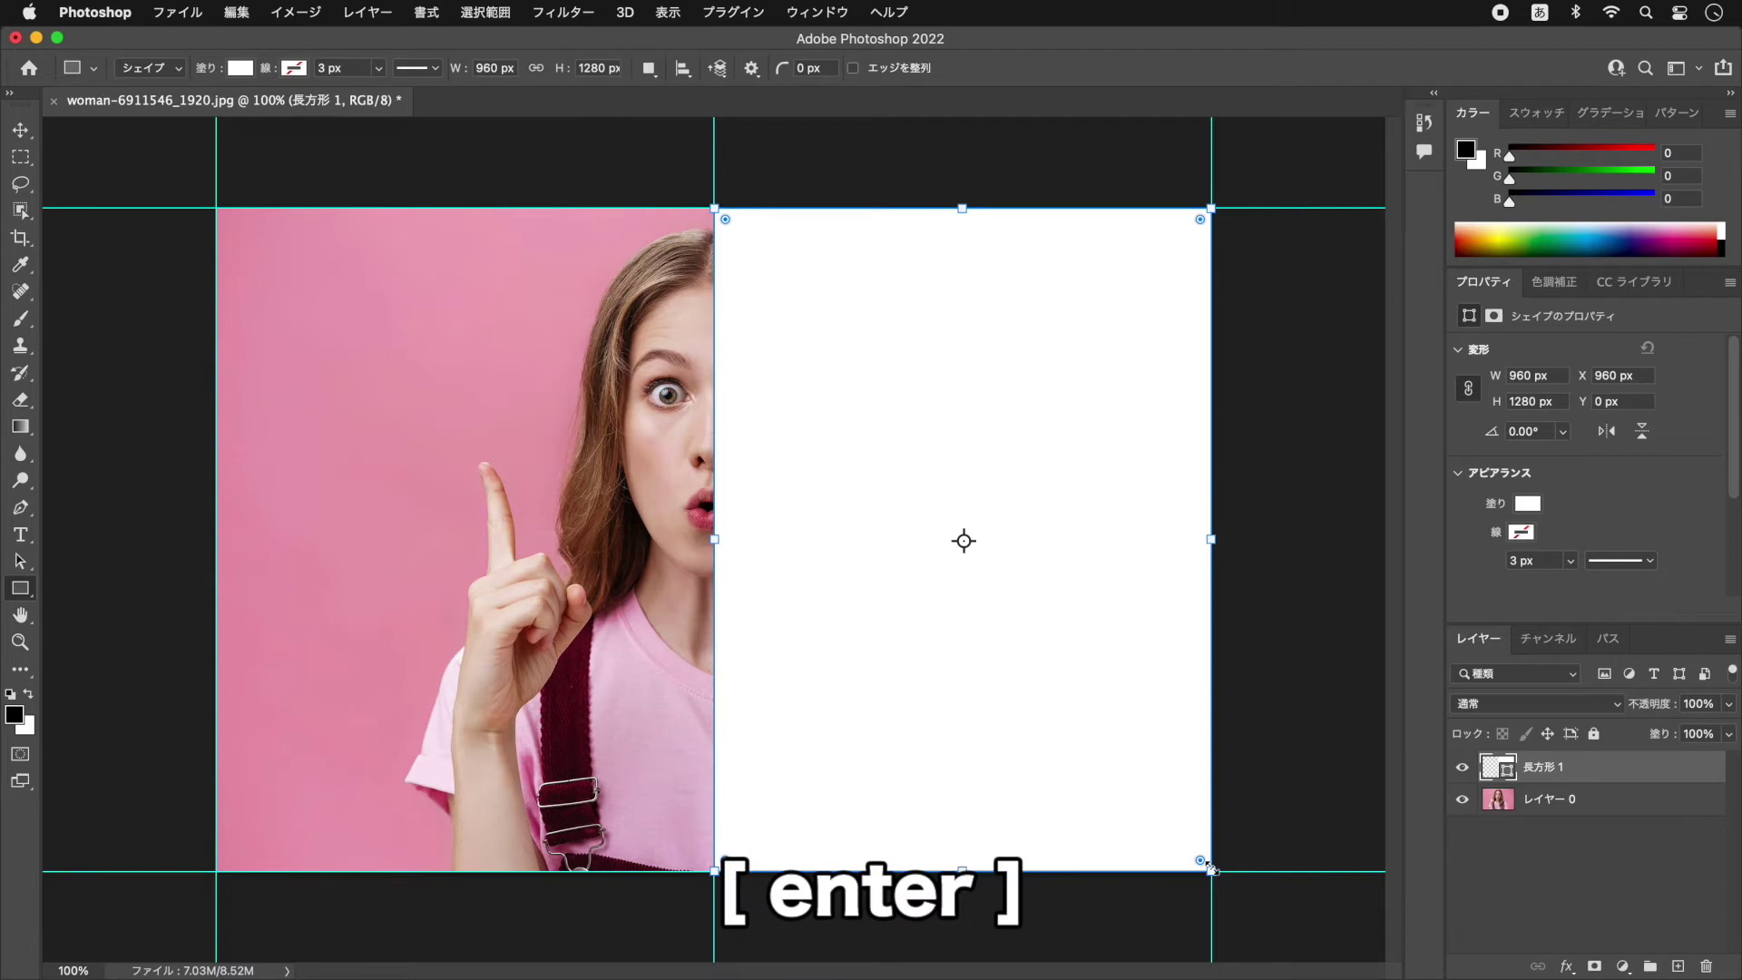
key("Return")
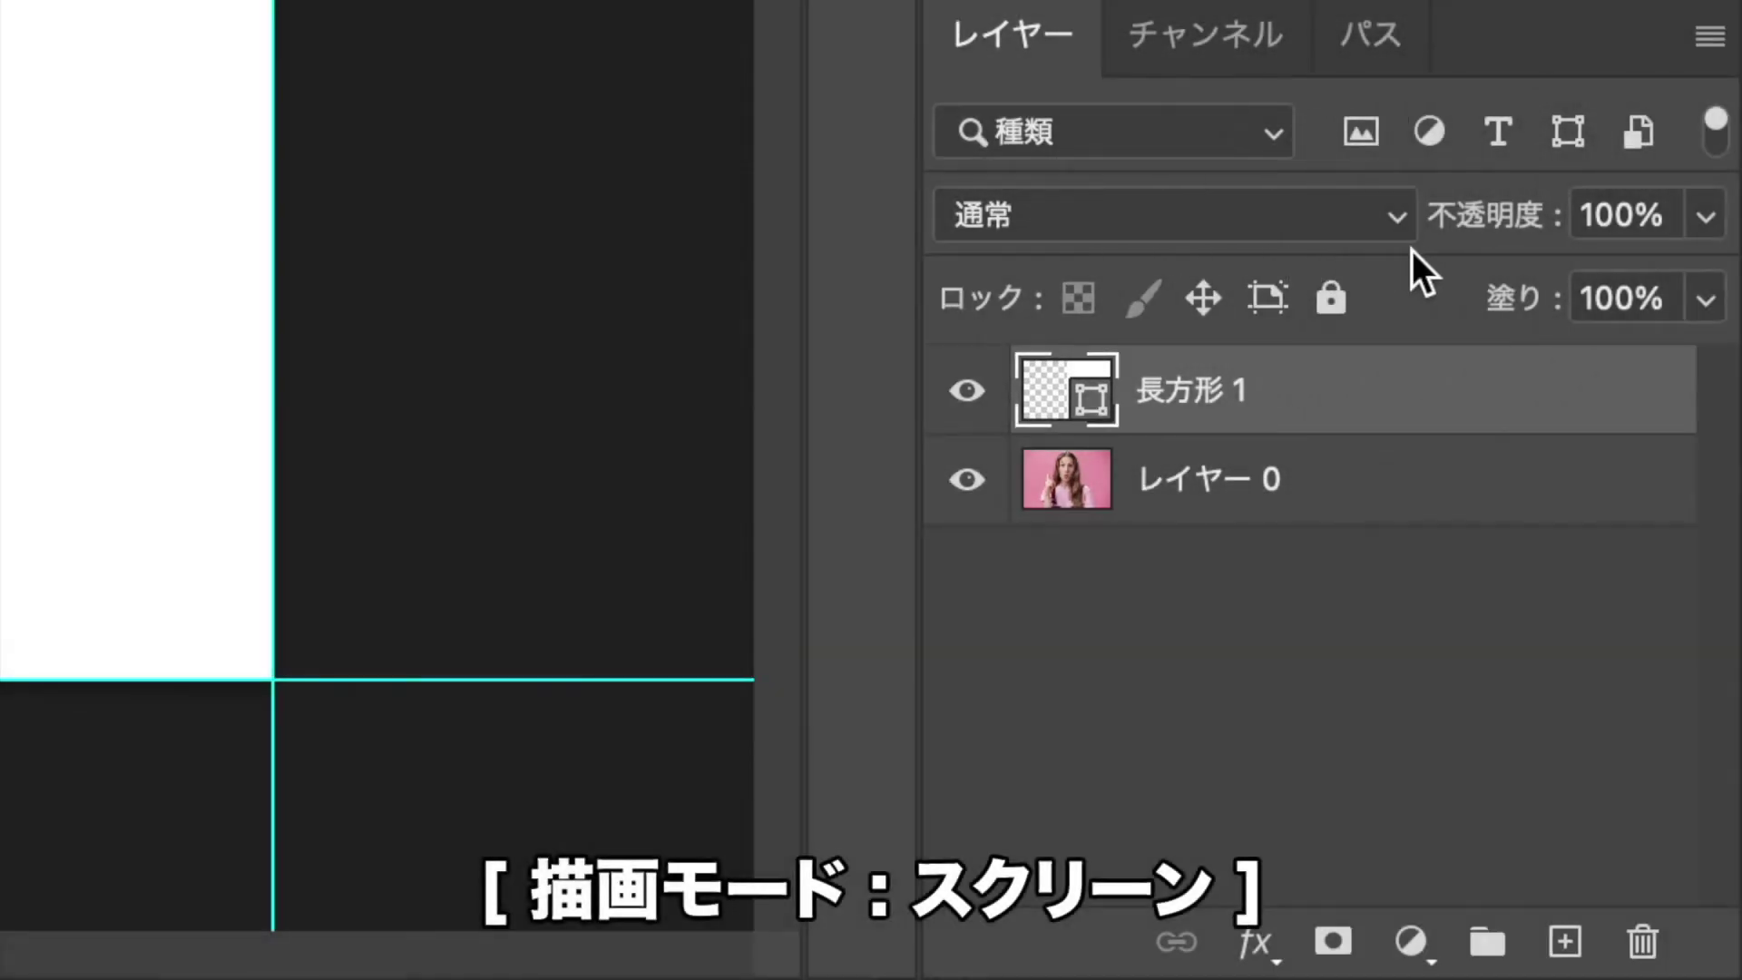
Set the 長方形 1 layer's blend mode to スクリーン (Screen)
left_click(1402, 219)
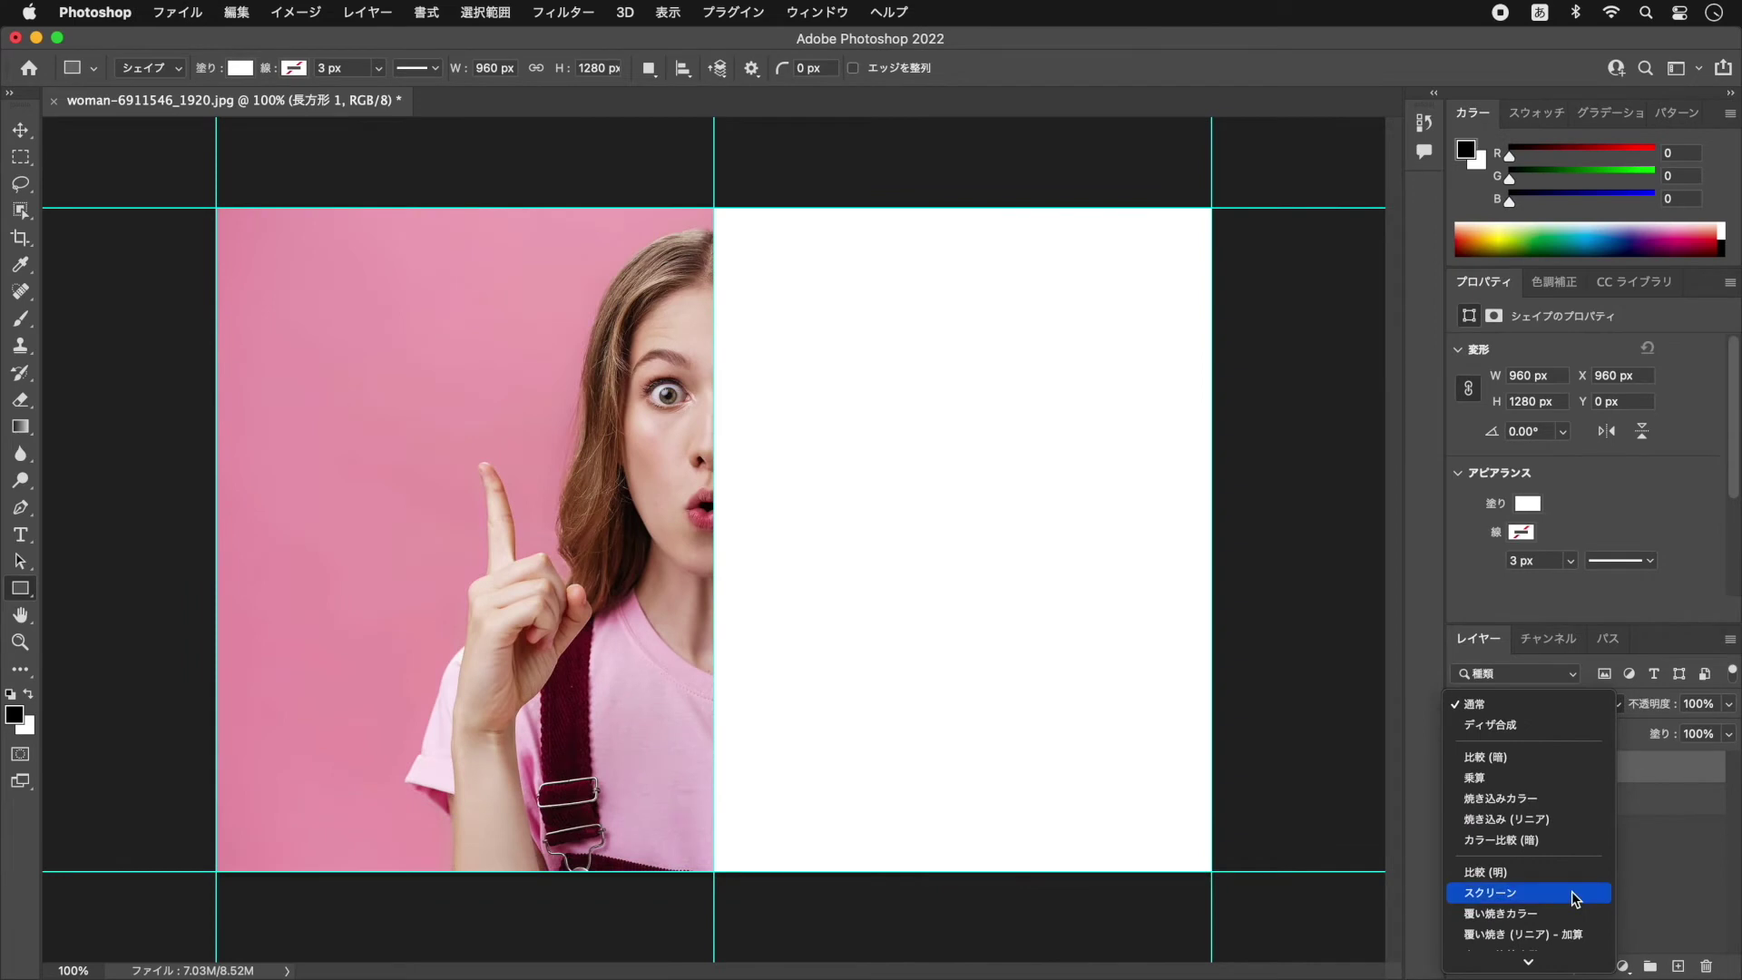
left_click(1574, 896)
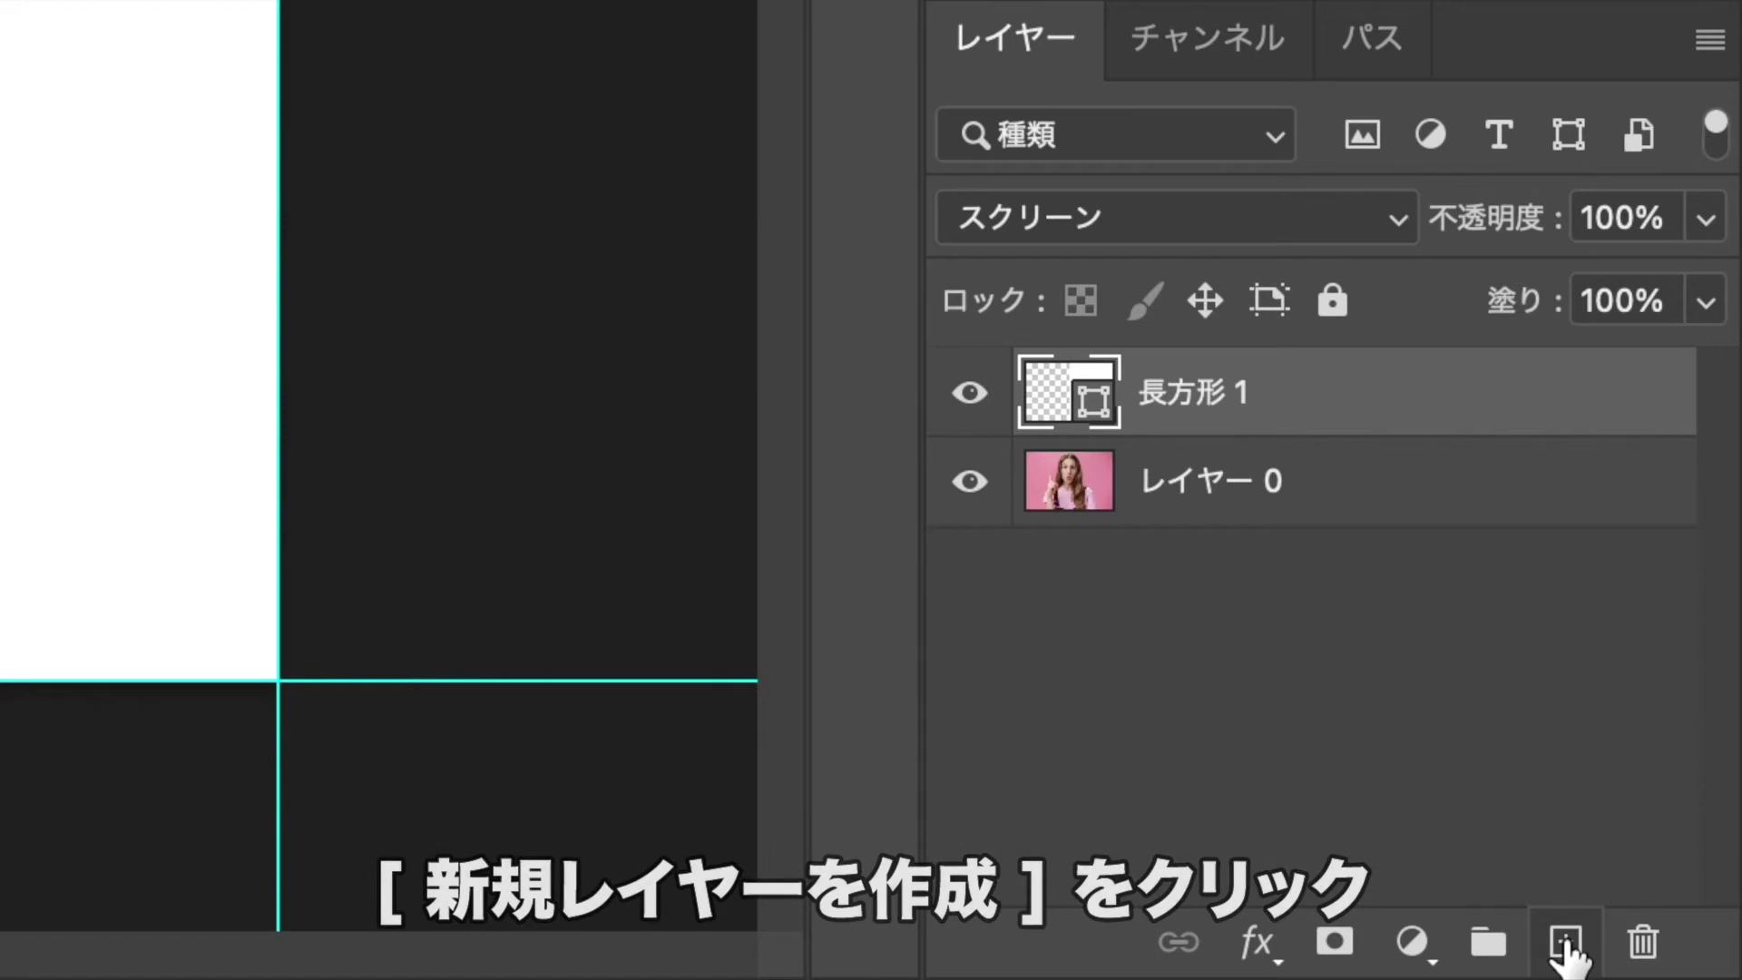
Add an empty レイヤー 1 above the rectangle and hide the guides
left_click(1566, 944)
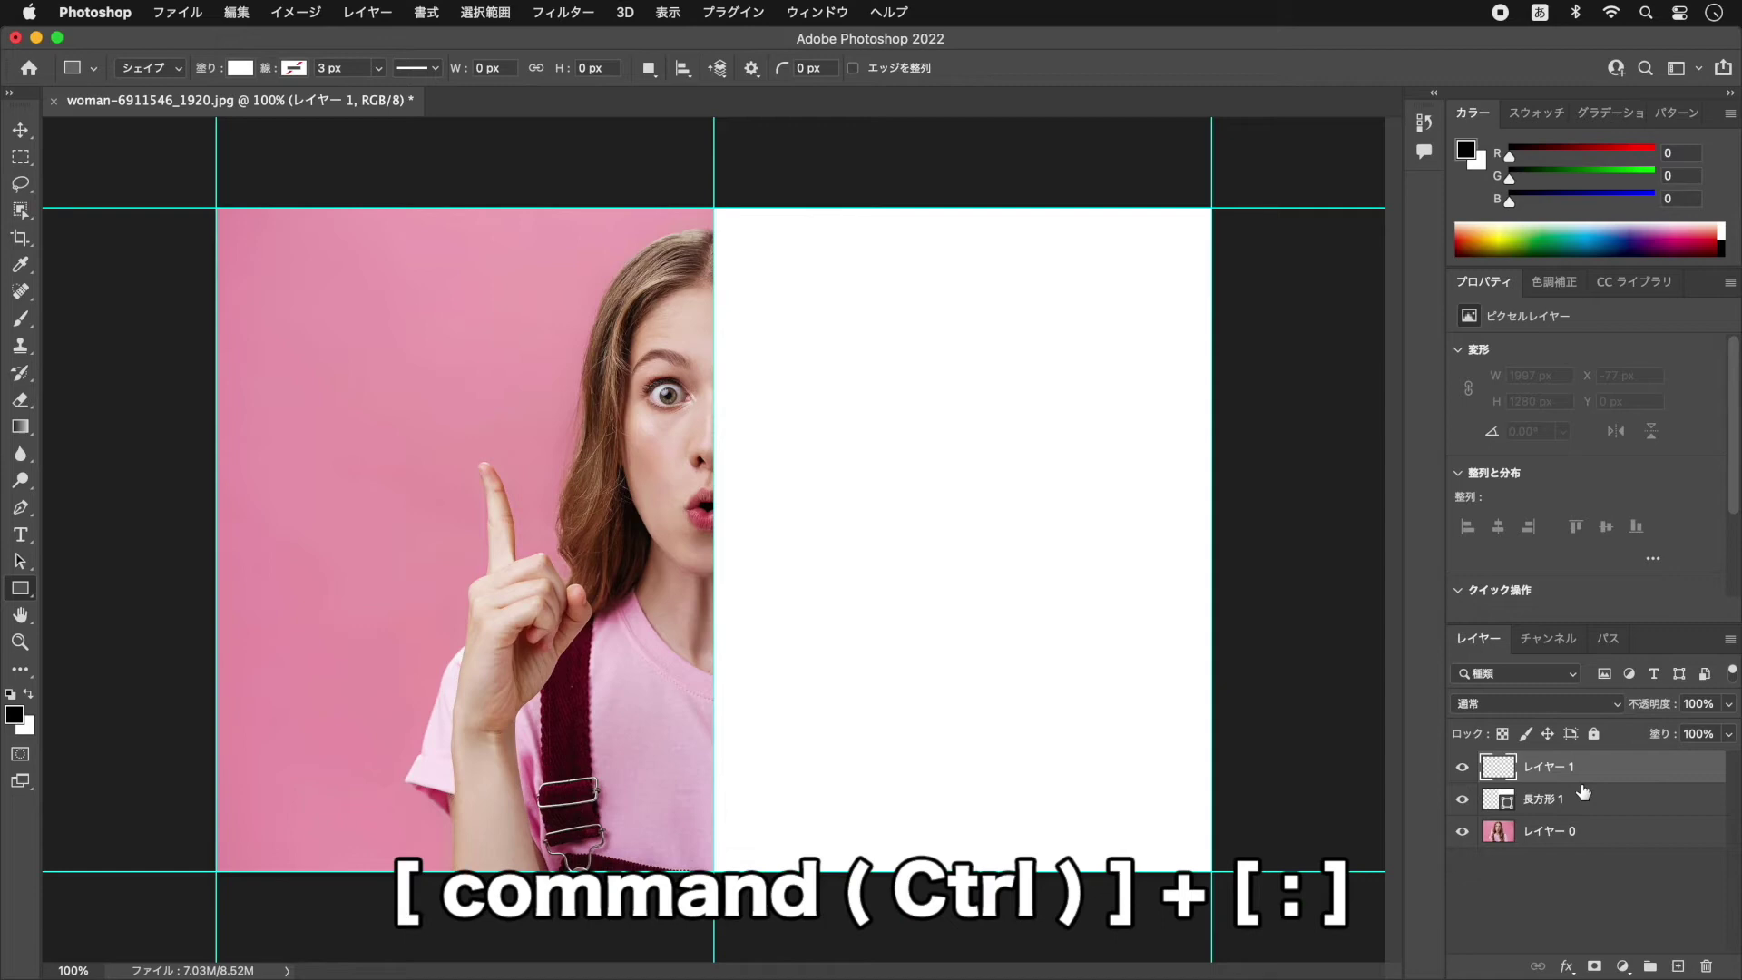
key("ctrl+semicolon")
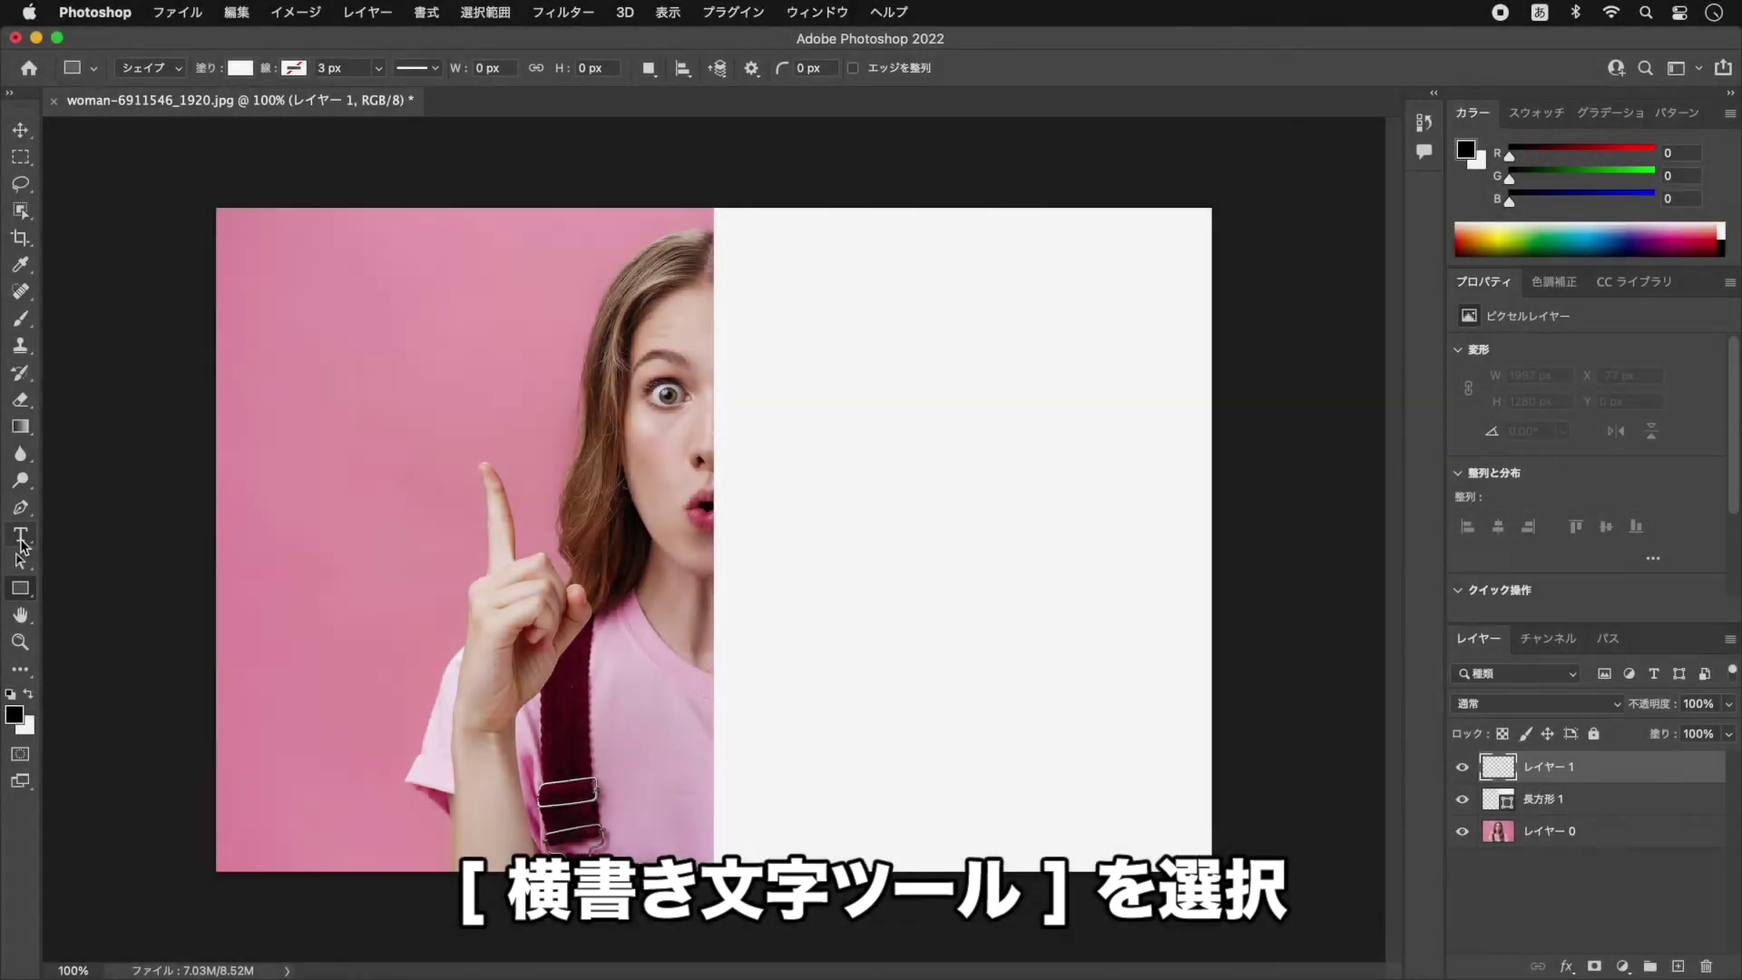
Type 'CREATE', 'CLIPPING', 'MASK' on three lines near the top-left of the white area
left_click(20, 542)
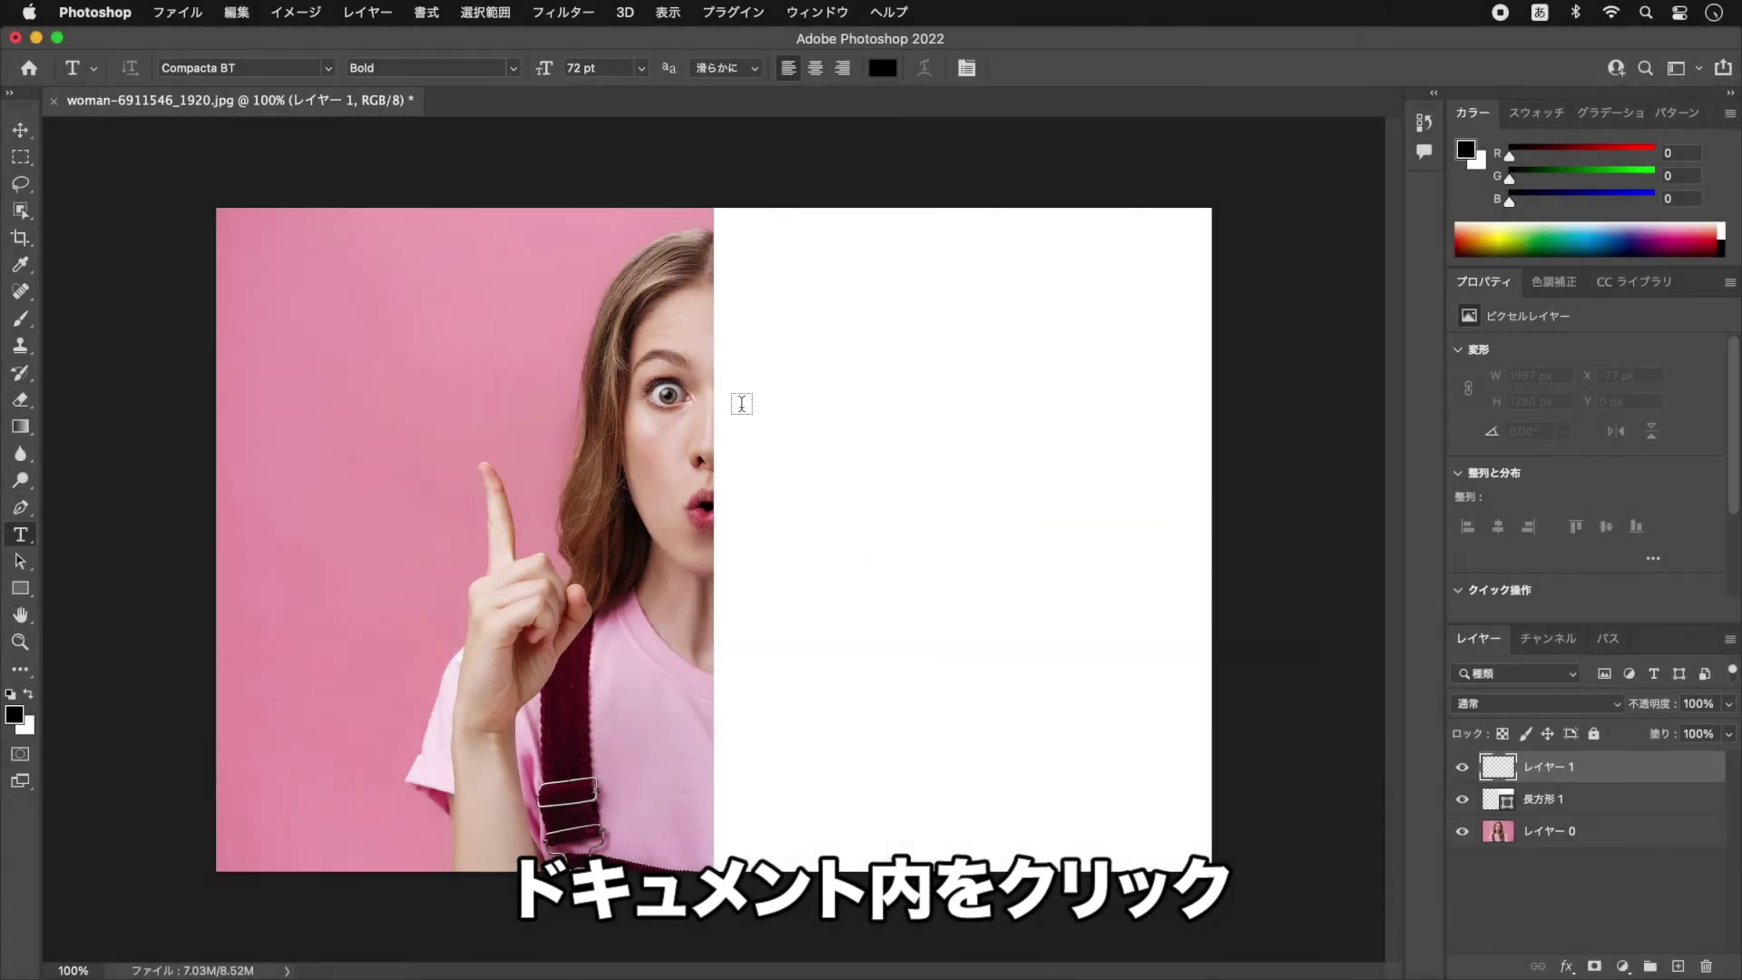
left_click(742, 403)
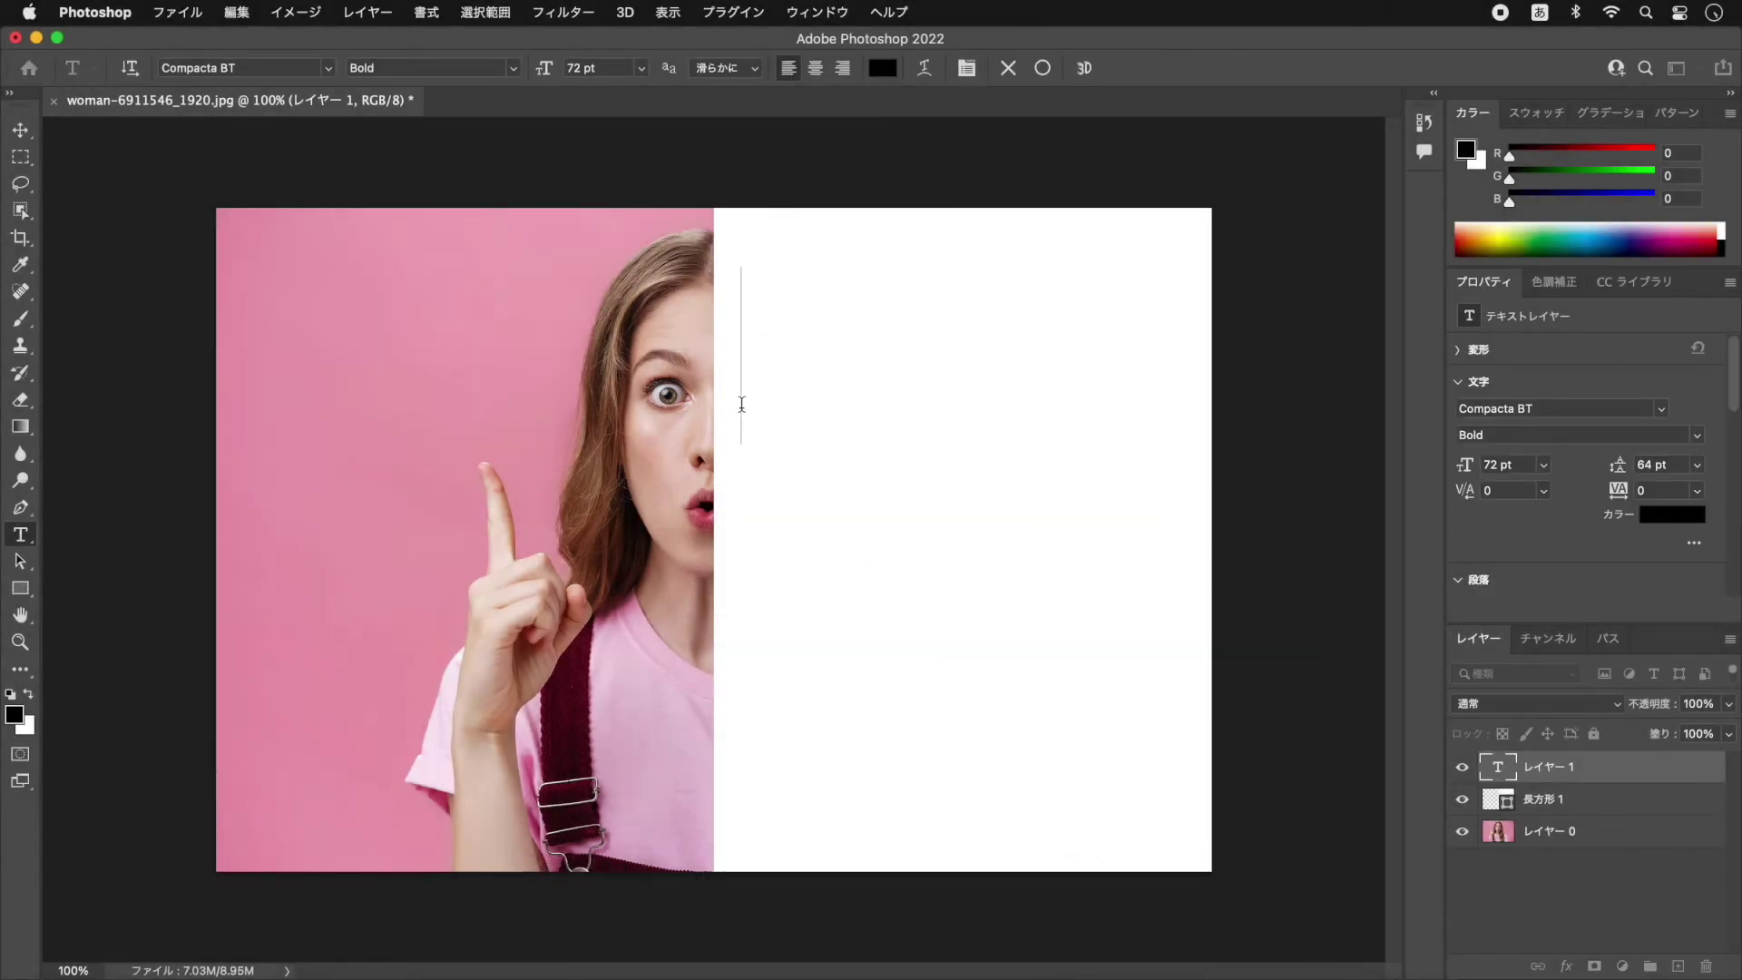
type("CREATE")
key("Return")
type("CLI")
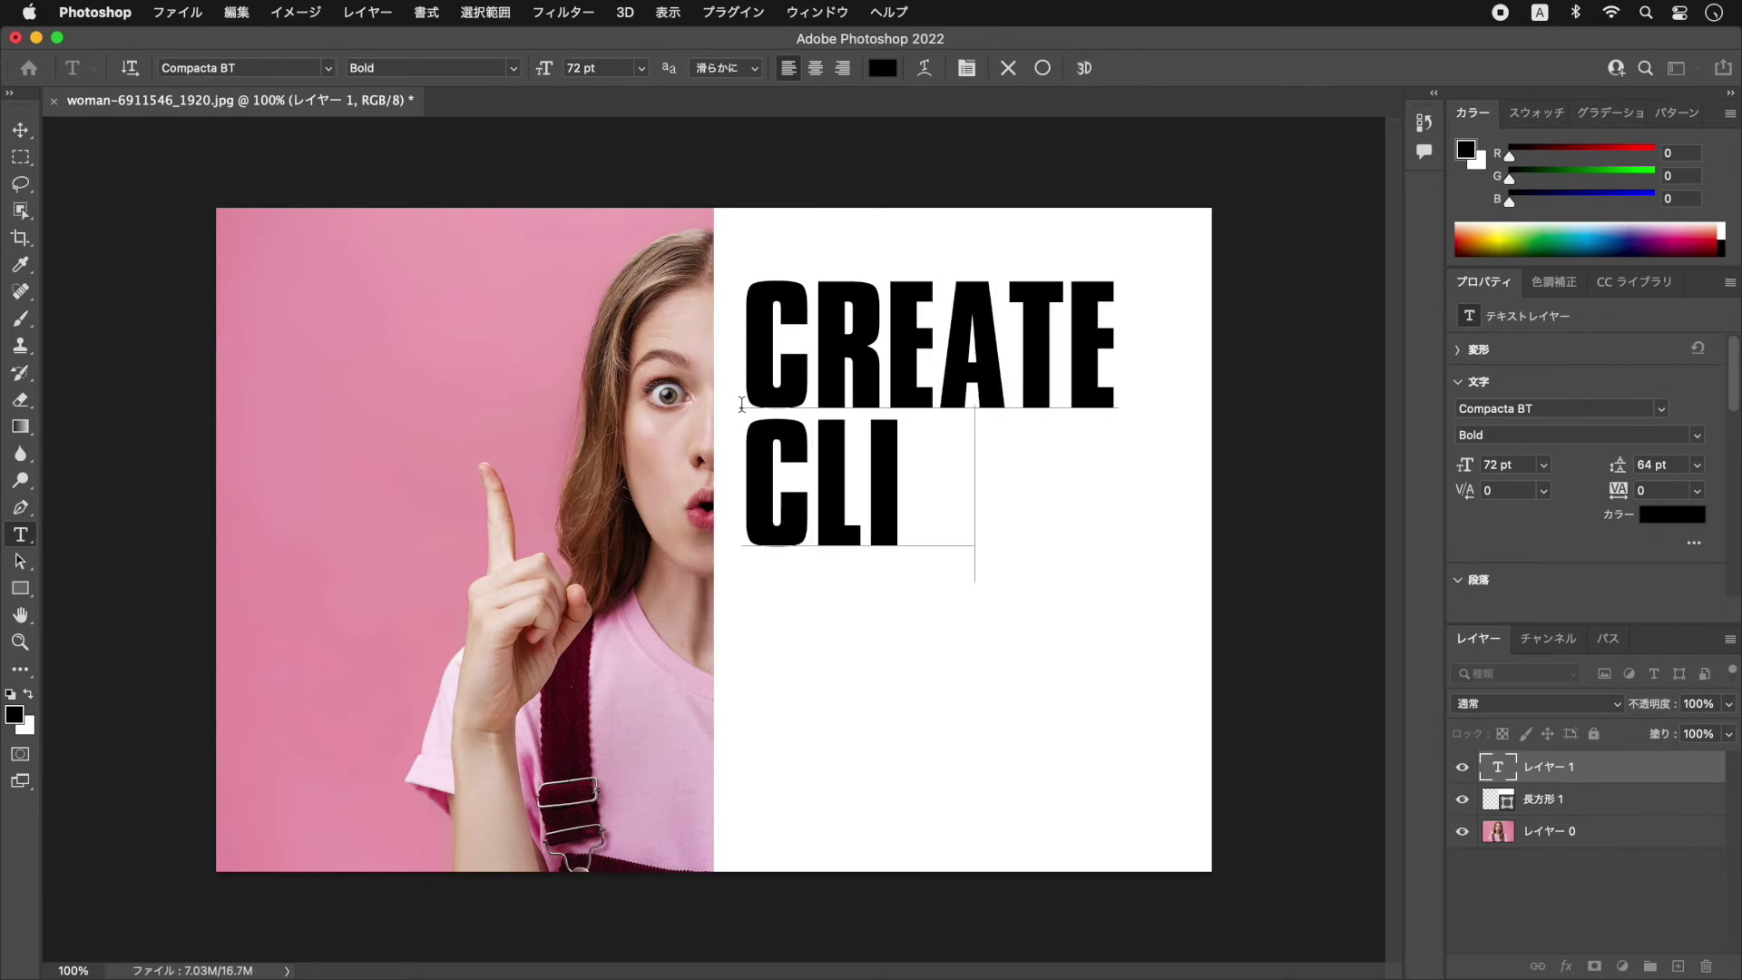
type("PPING")
key("Return")
type("MASK")
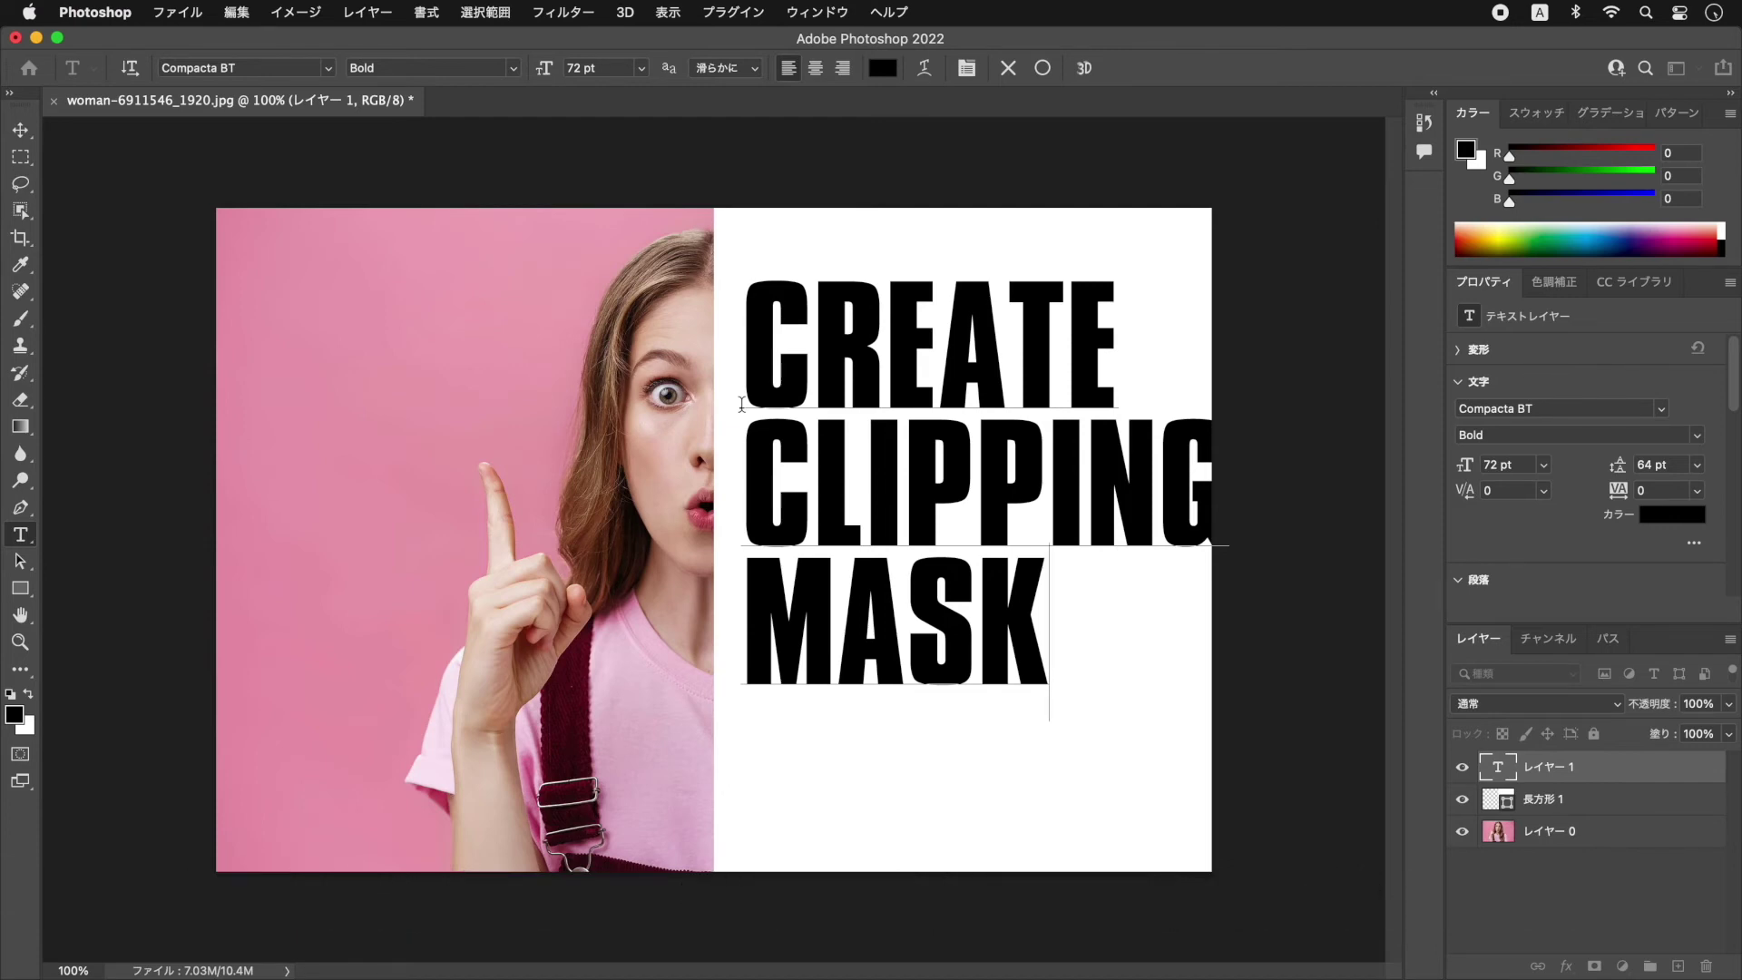
key("KP_Enter")
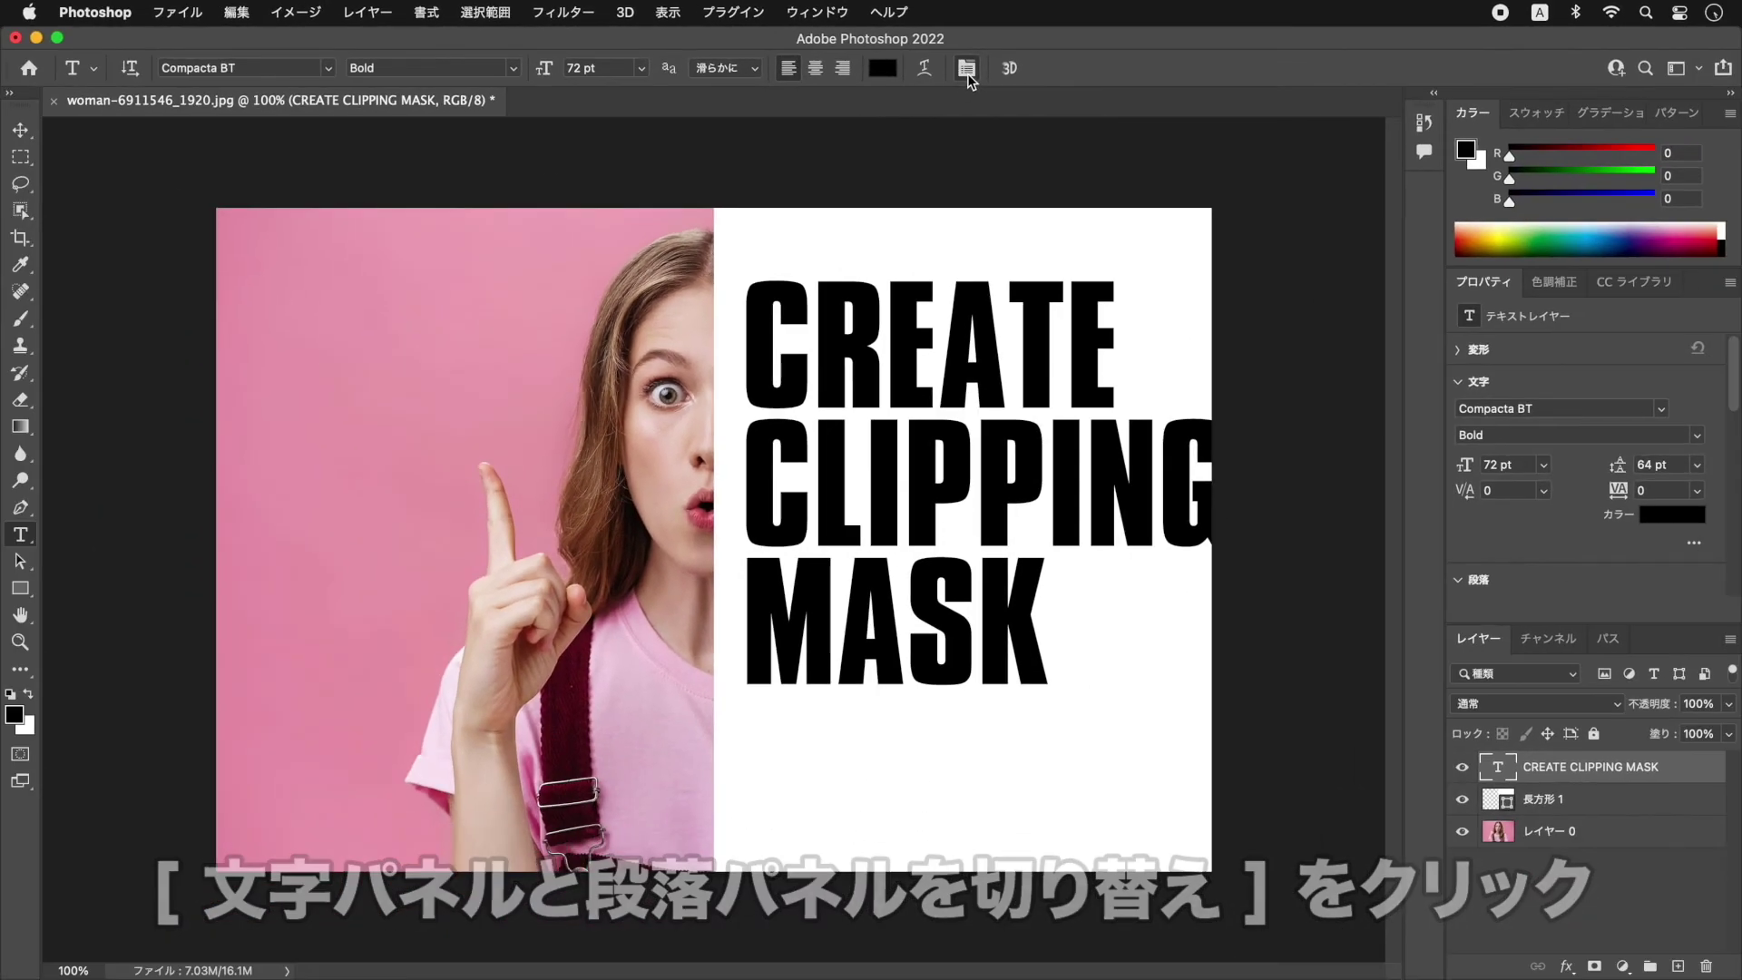
Set the text's kerning to オプティカル (Optical) in the Character panel
left_click(967, 69)
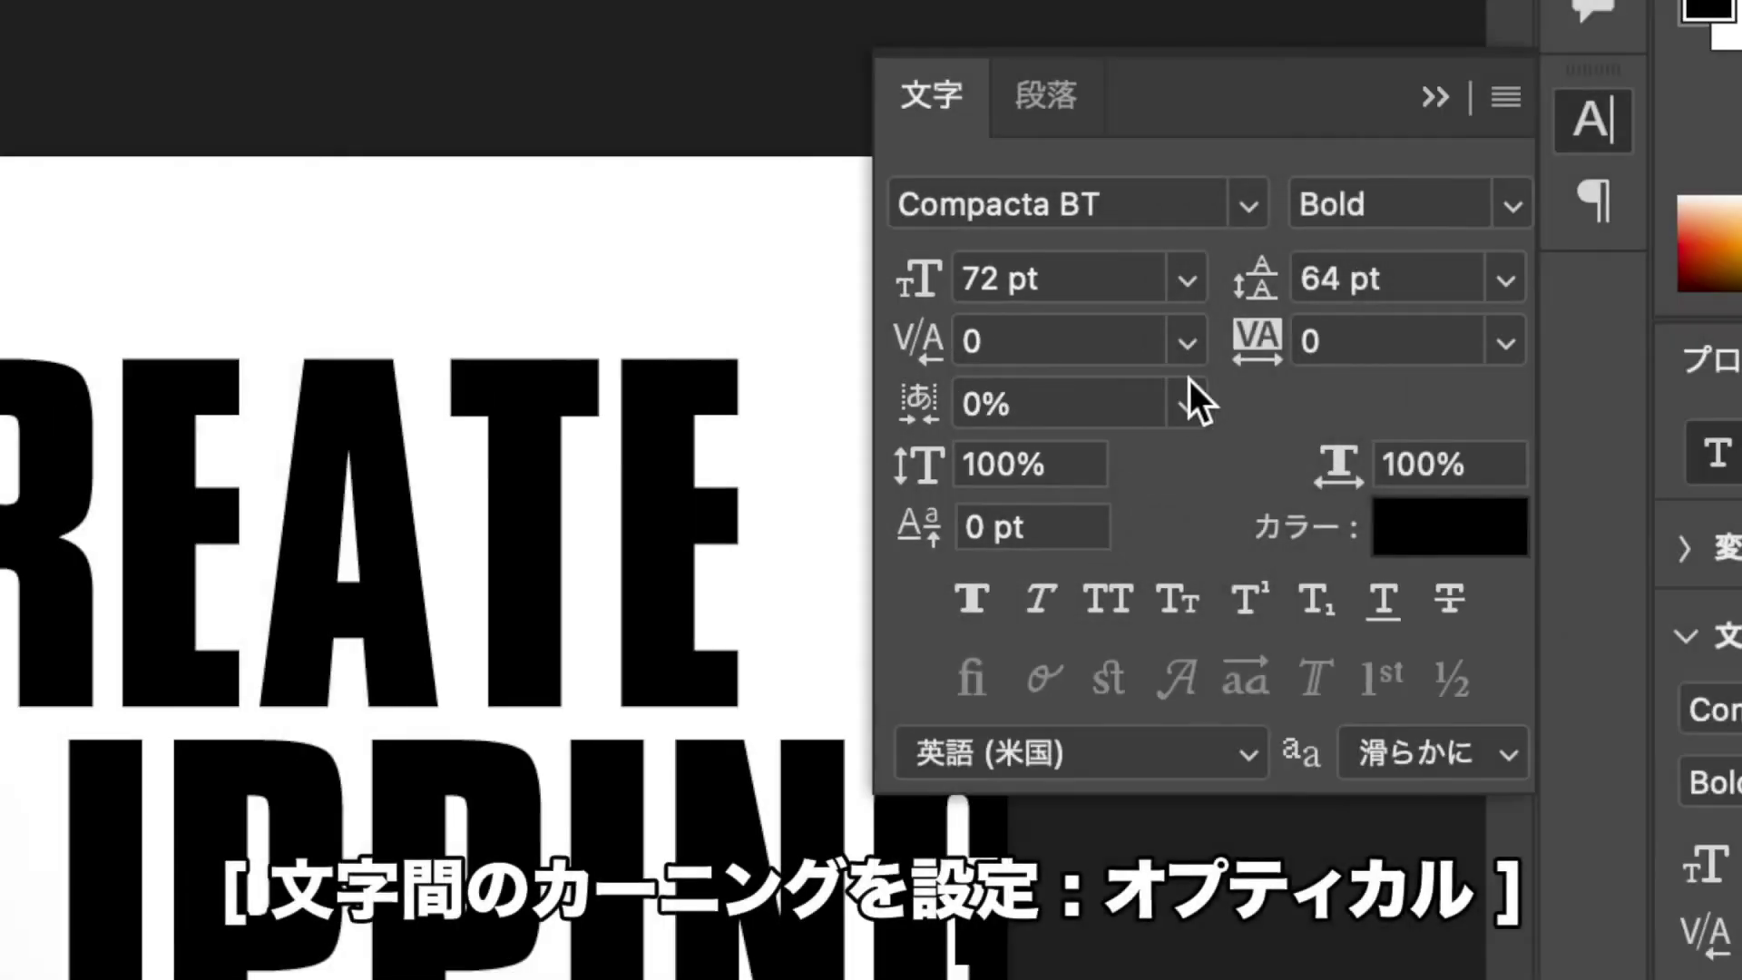
left_click(1187, 343)
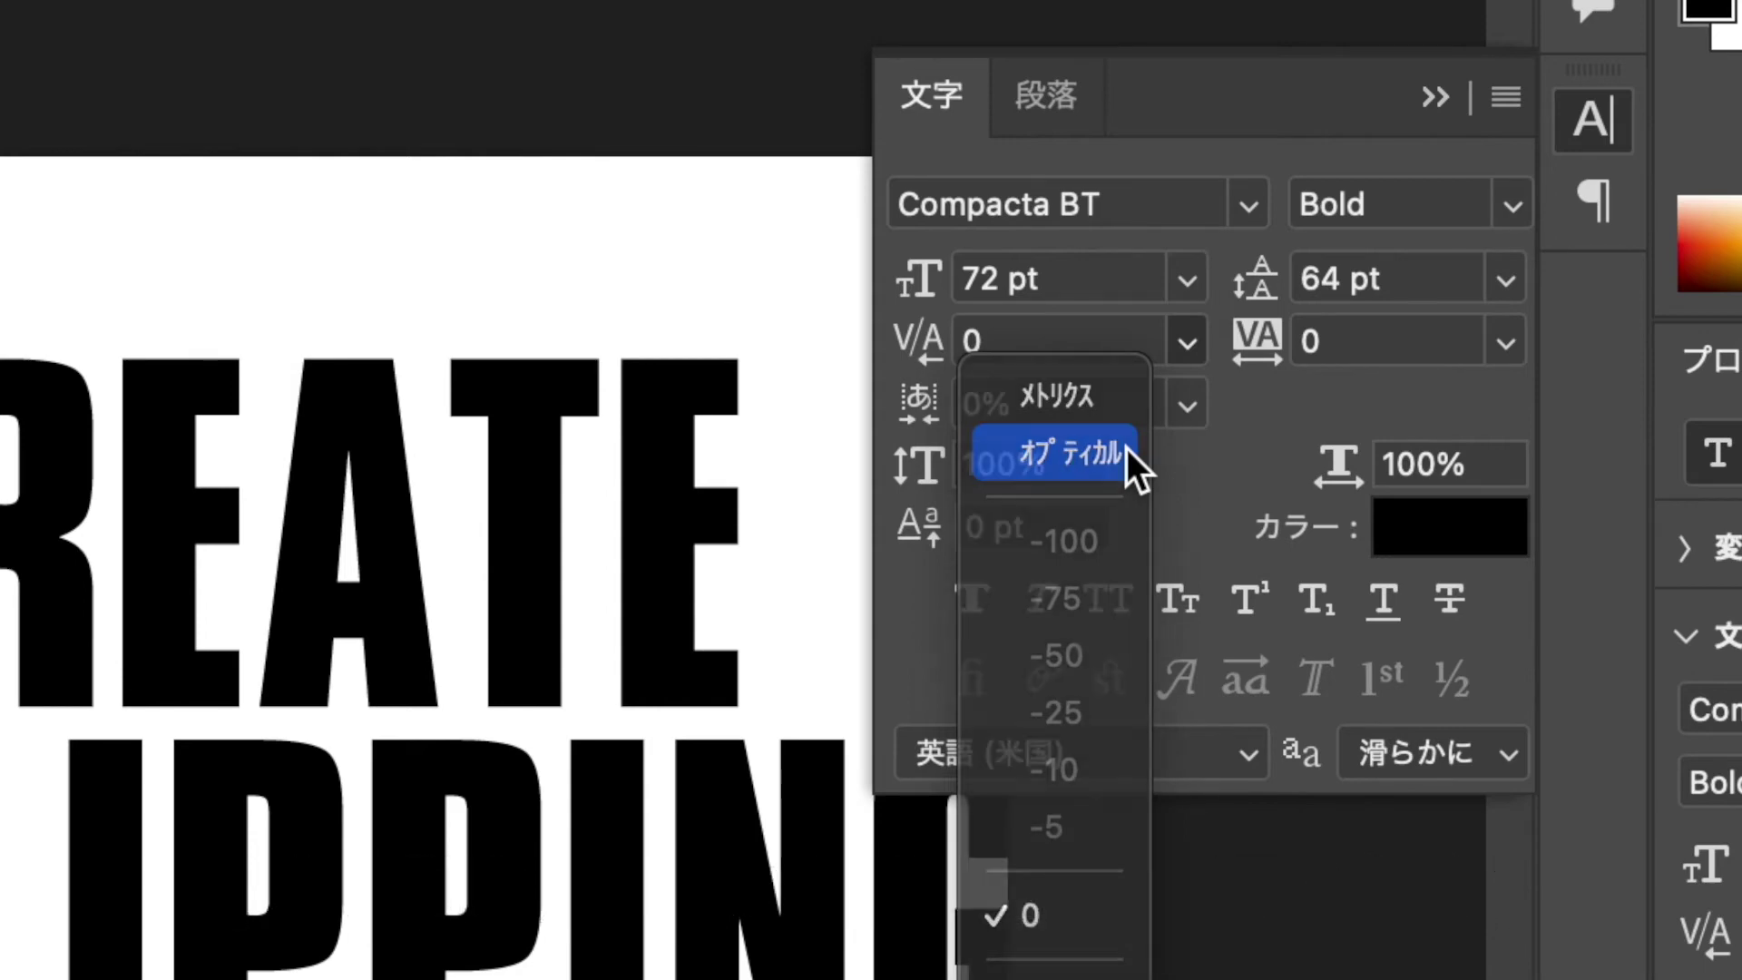
left_click(1127, 449)
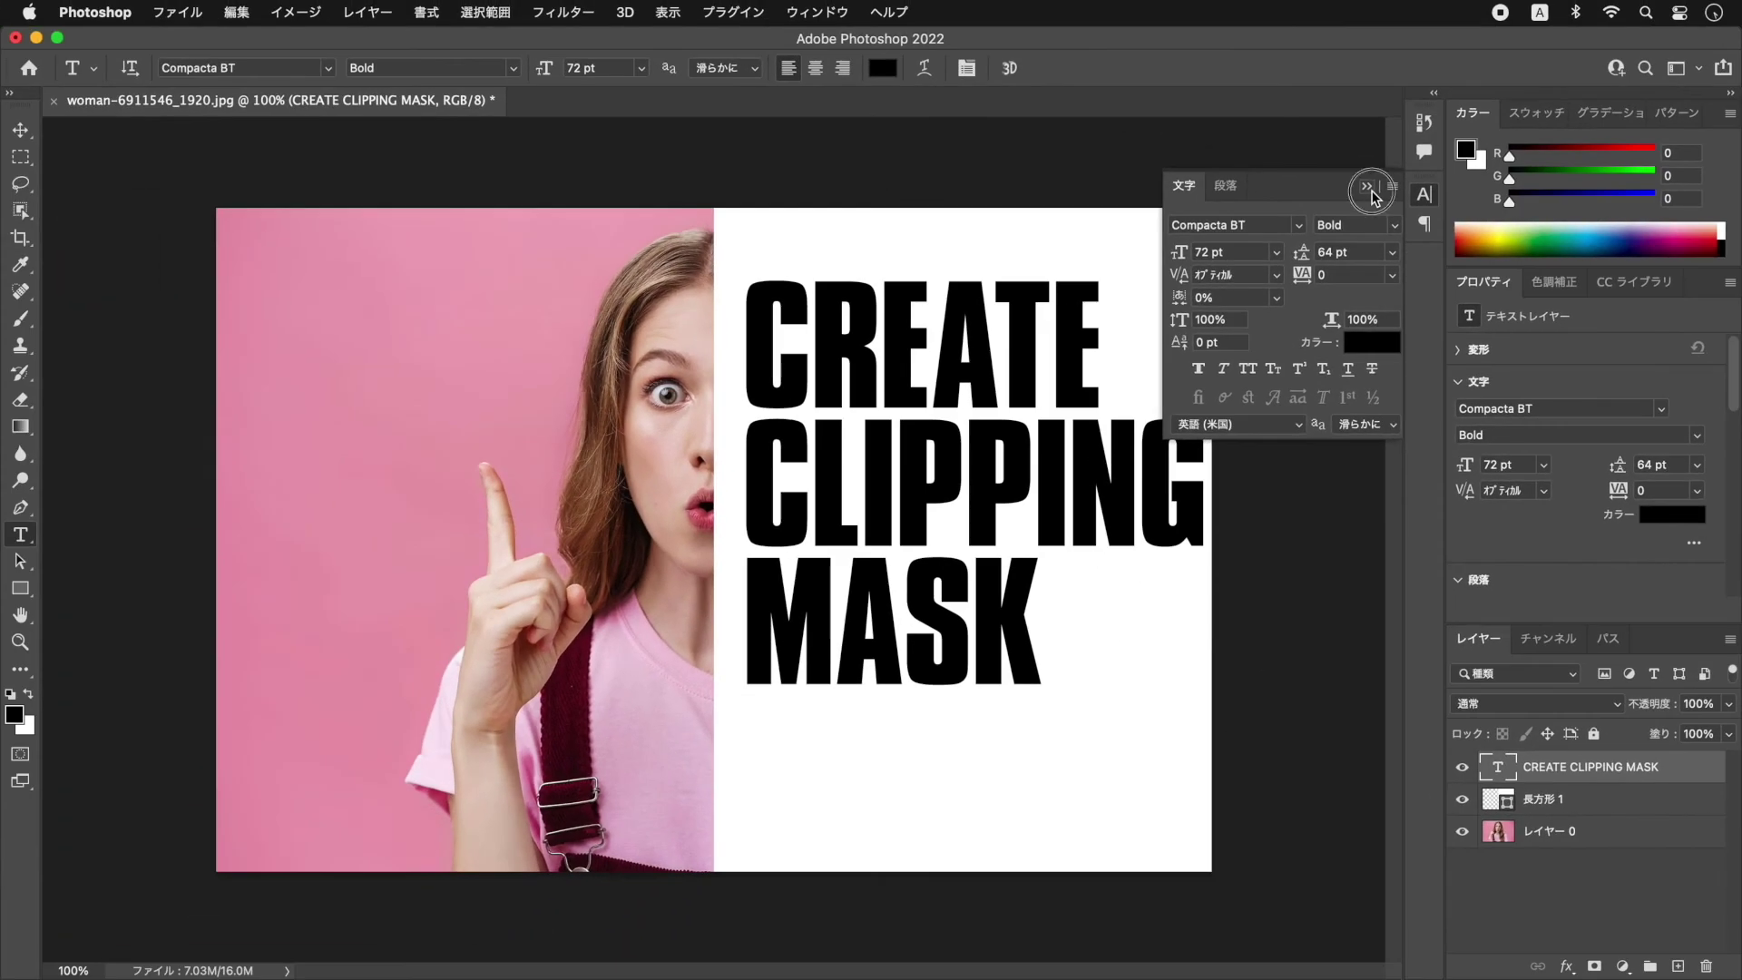
left_click(1367, 187)
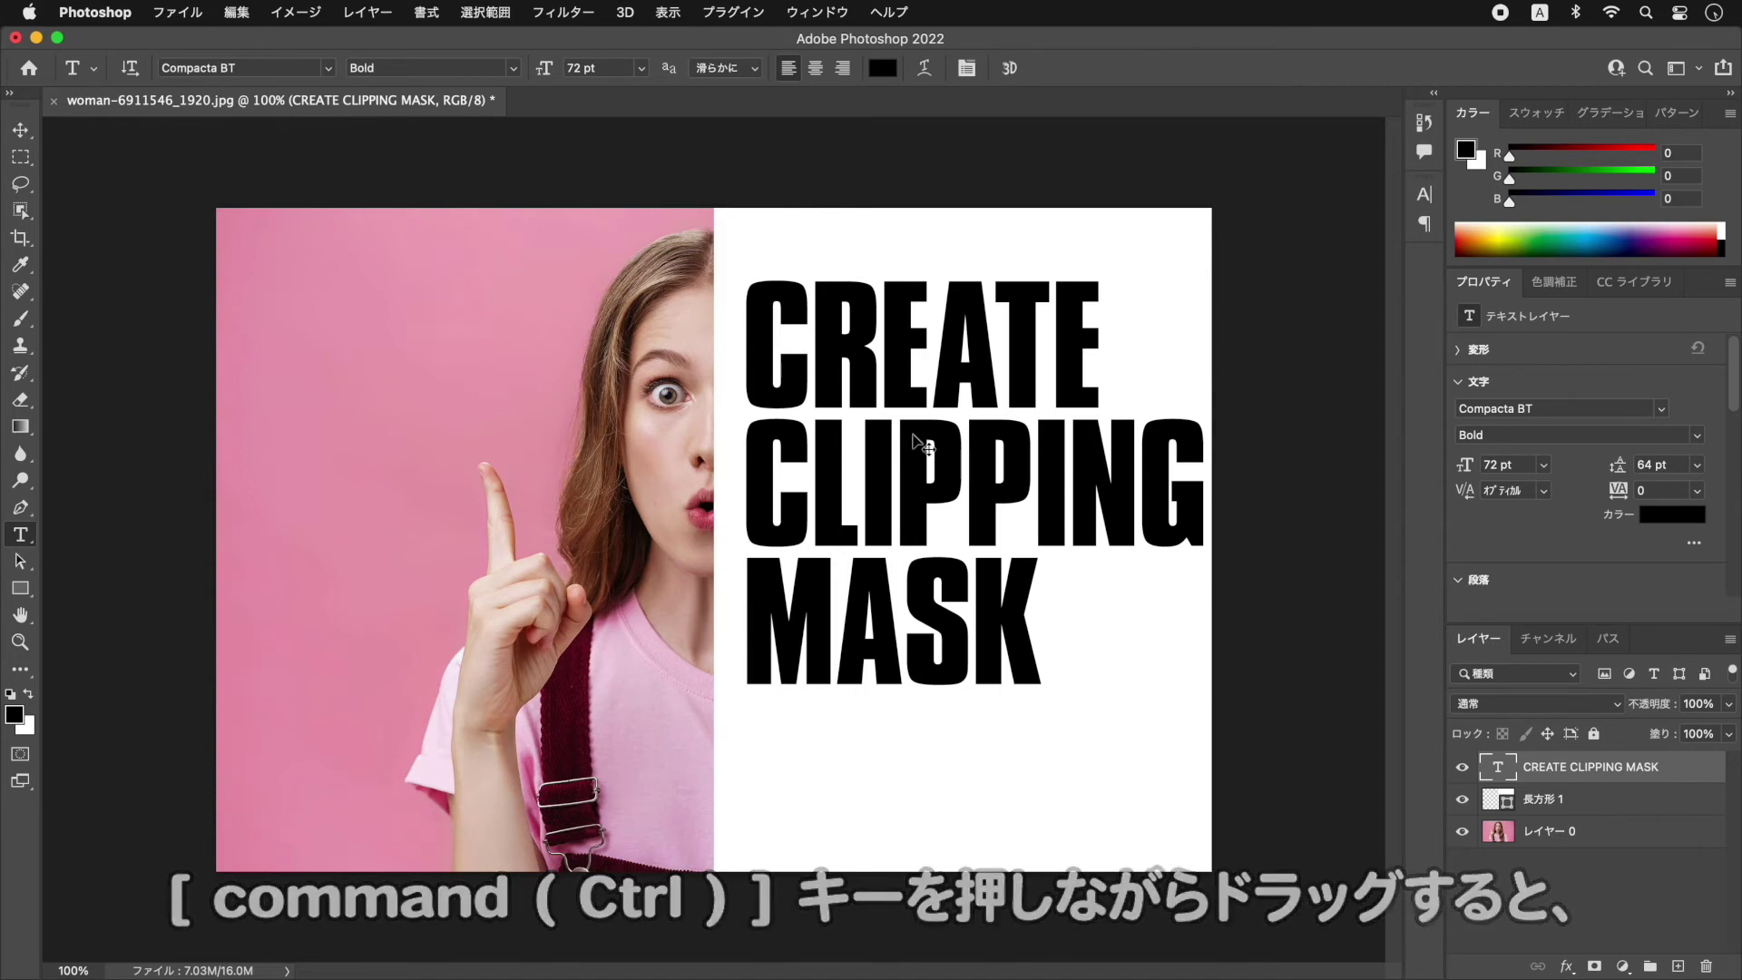
Nudge the text slightly left inside the white area, then clip it to the rectangle
left_click_drag(913, 432, 953, 452)
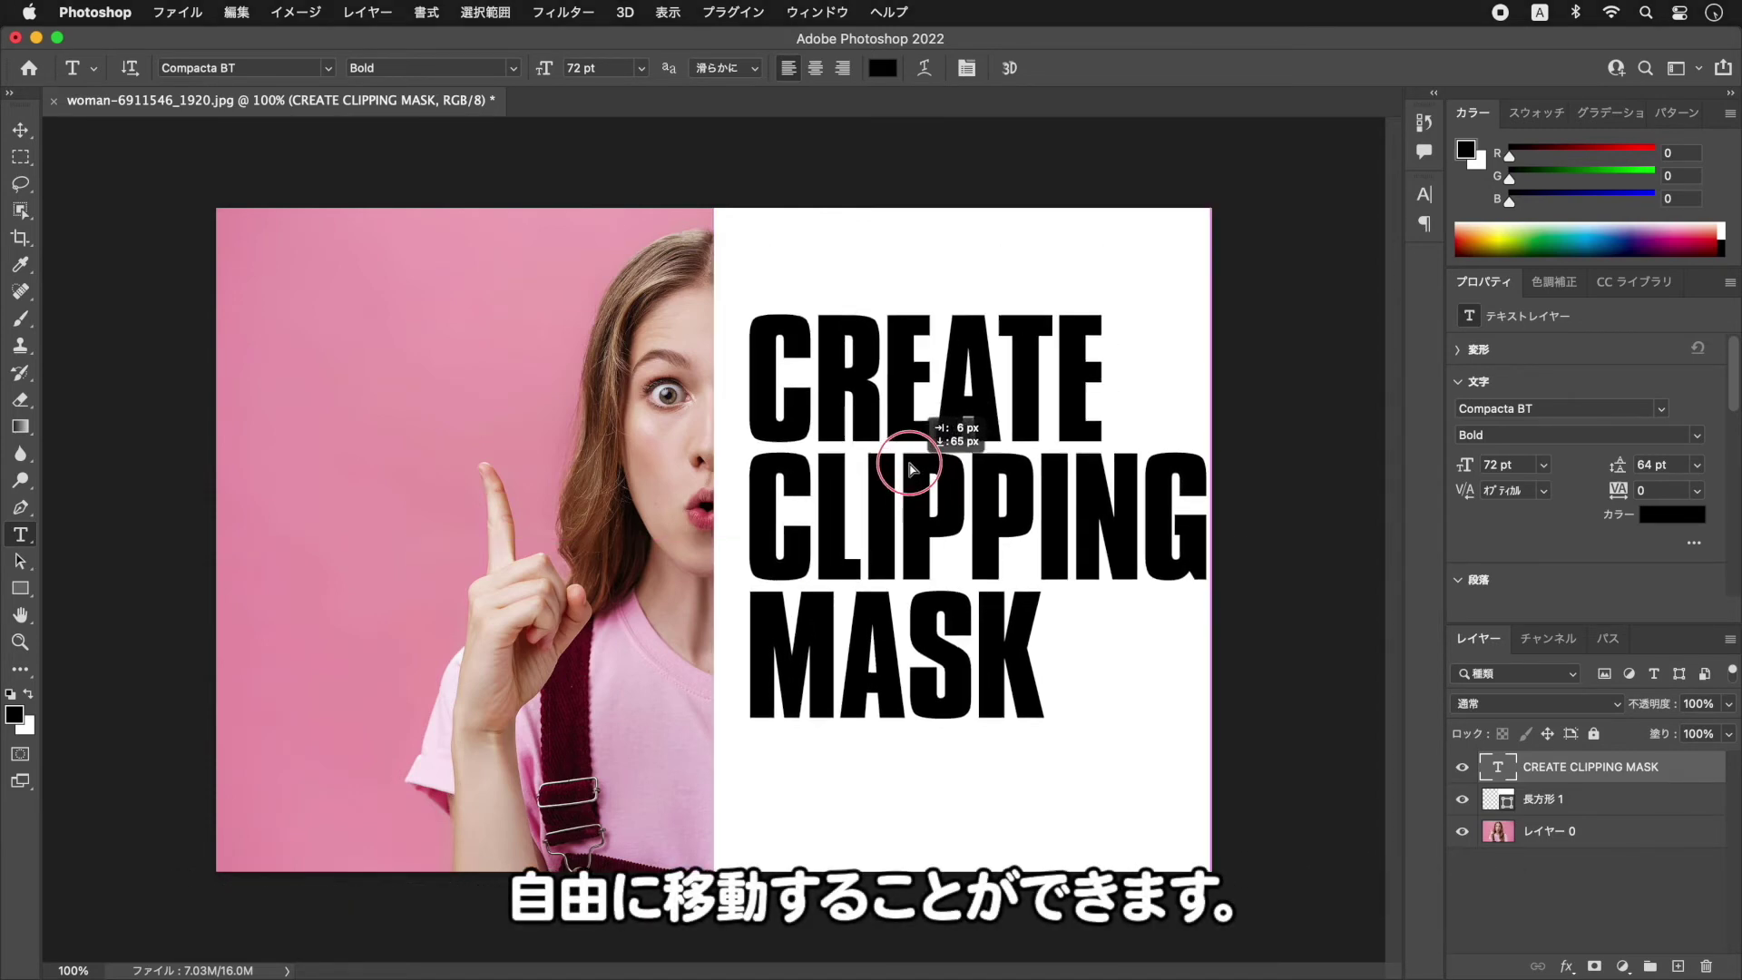
left_click_drag(953, 452, 973, 472)
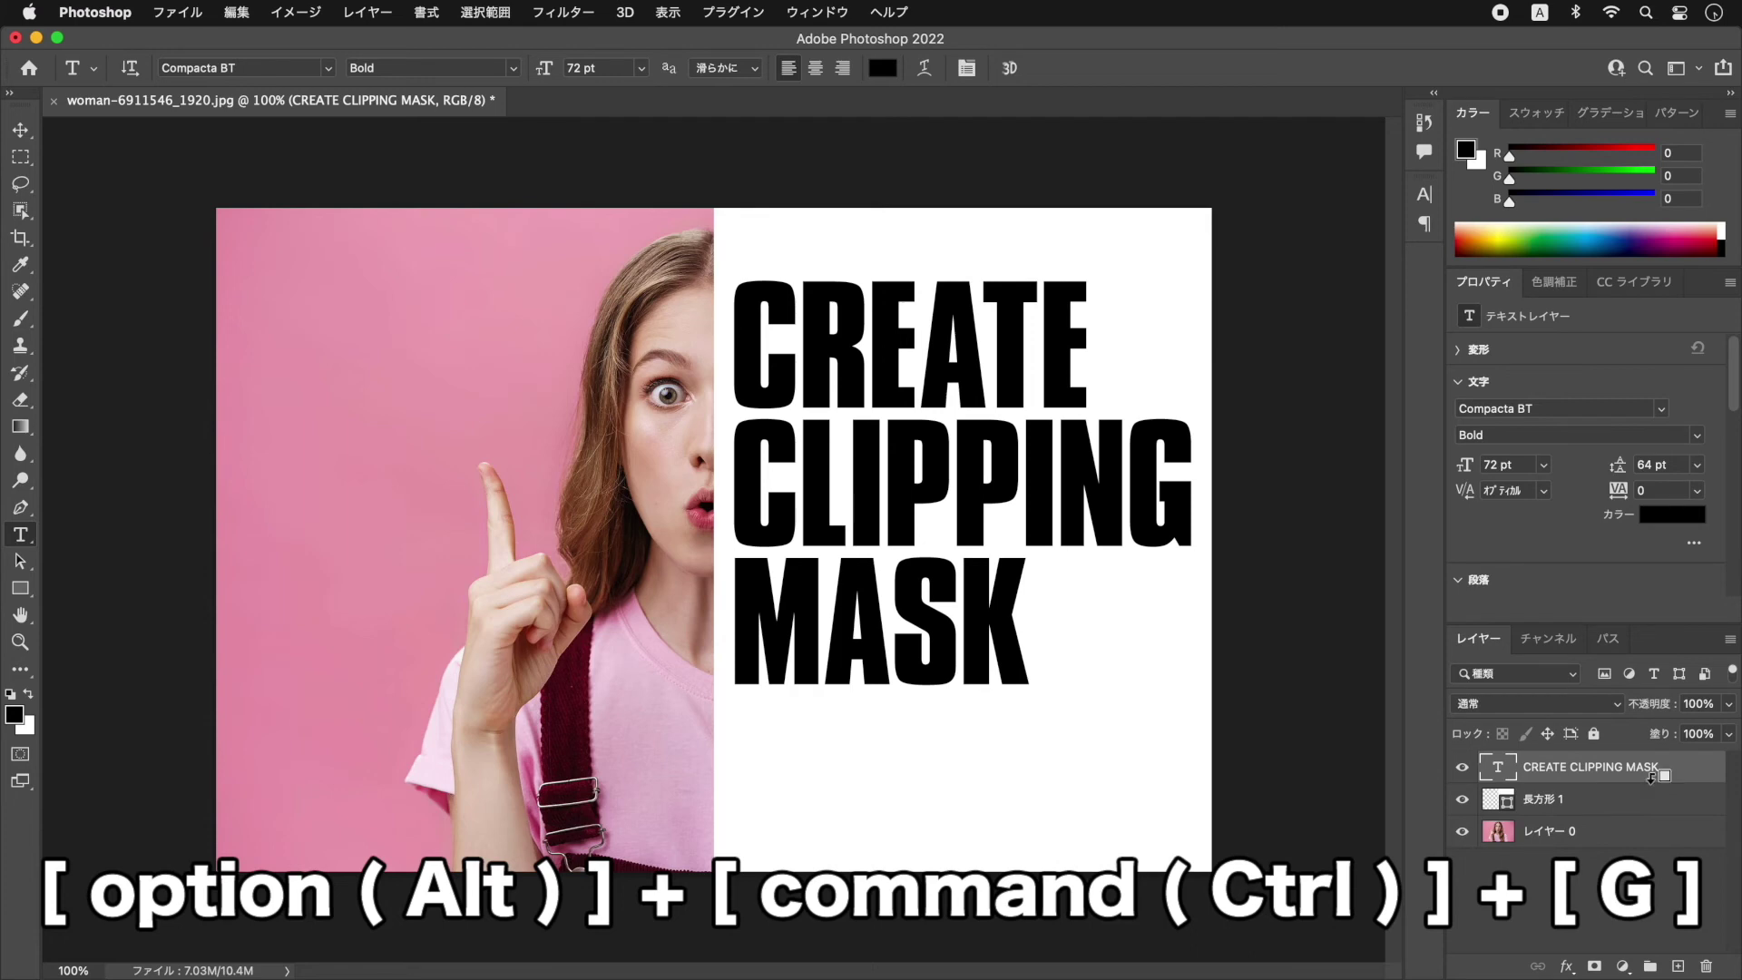
key("ctrl+alt+g")
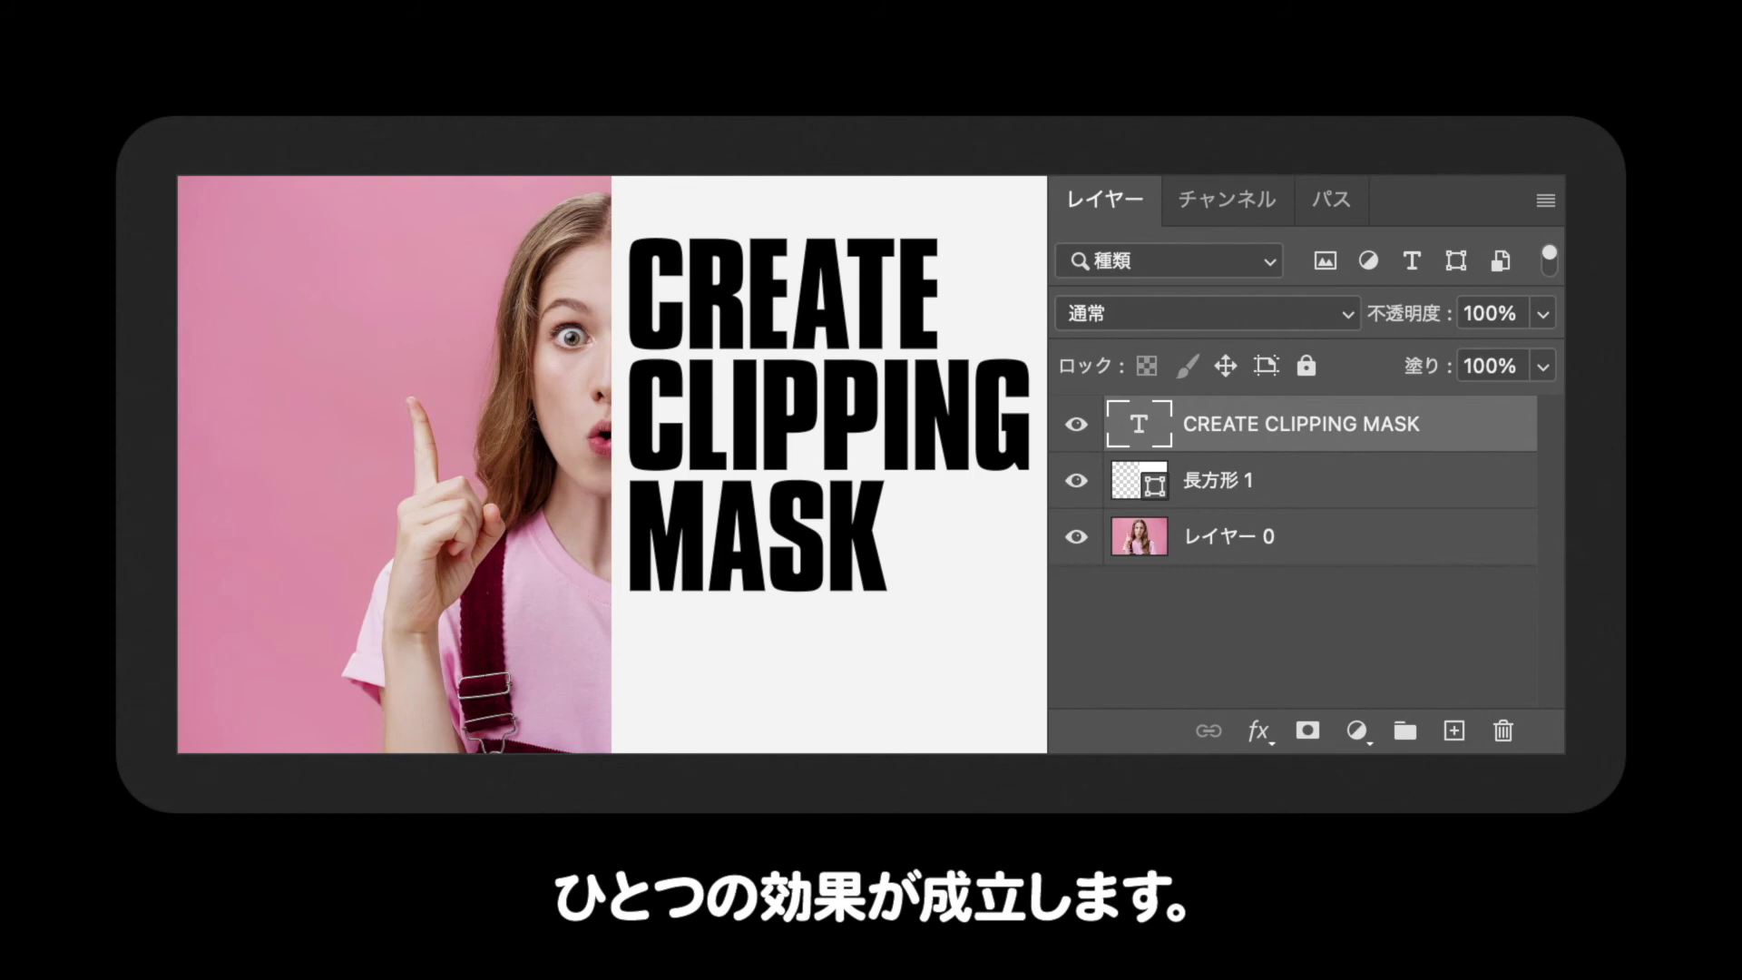
Toggle the text's clipping mask on 長方形 1 on and off with Option+Cmd+G
key("ctrl+alt+g")
key("ctrl+alt+g")
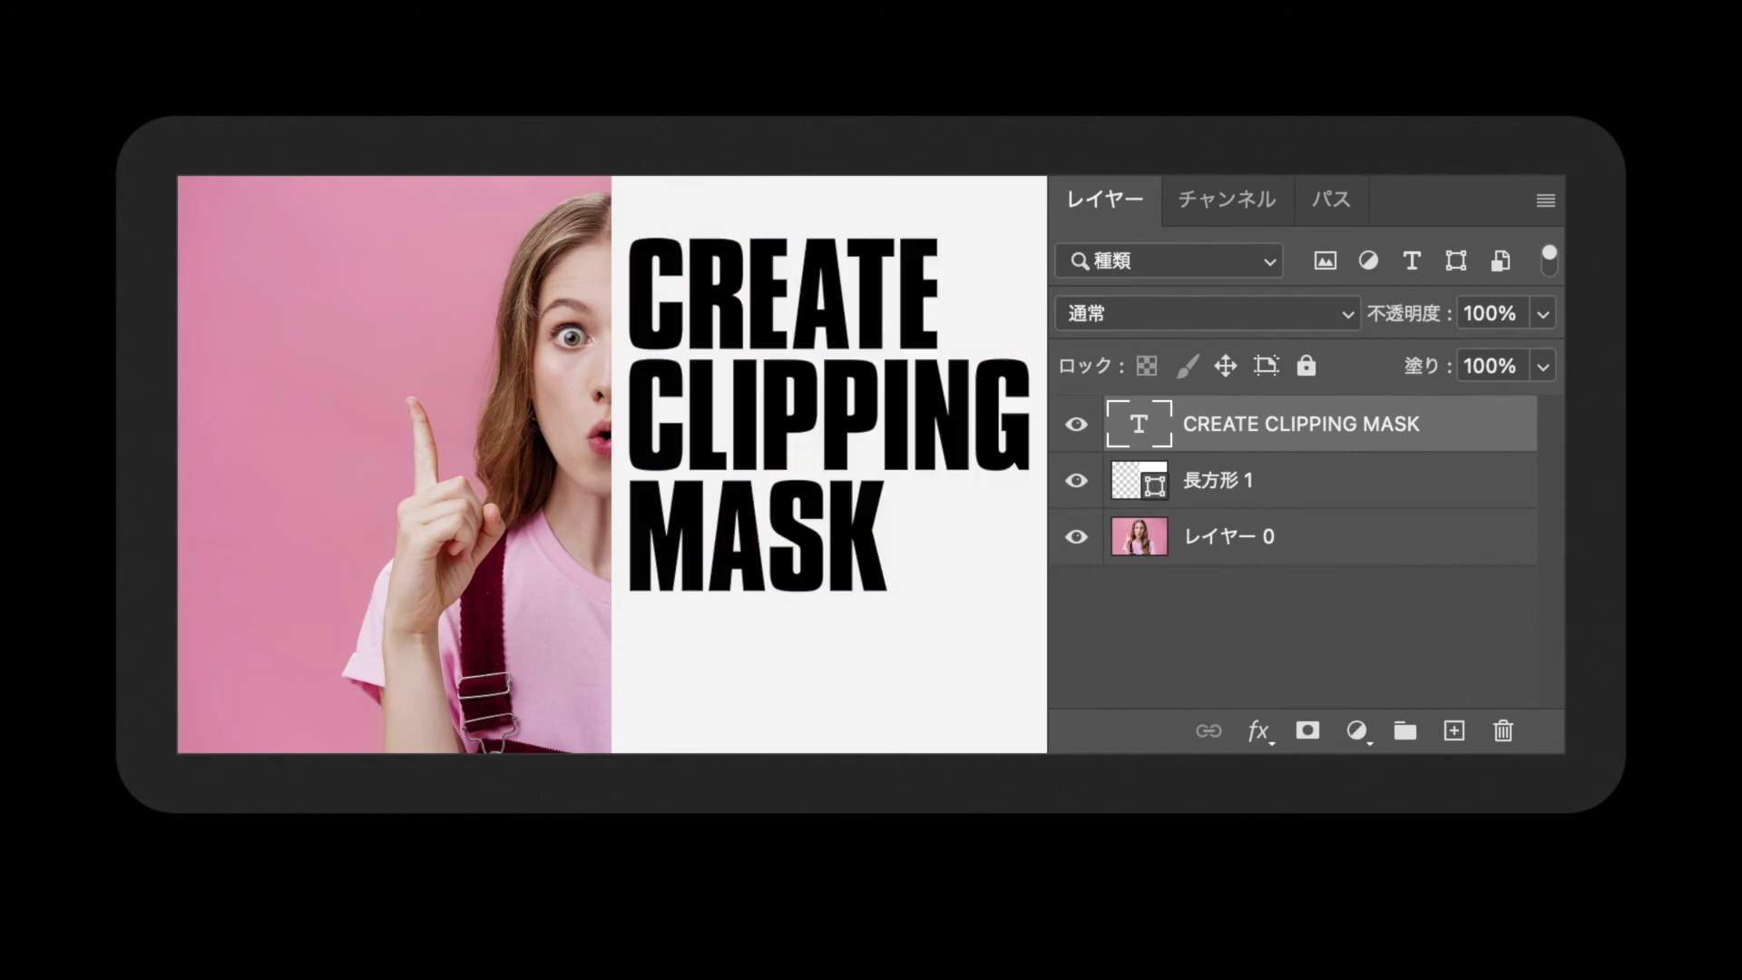
key("ctrl+alt+g")
key("ctrl+alt+g")
key("ctrl+alt+g")
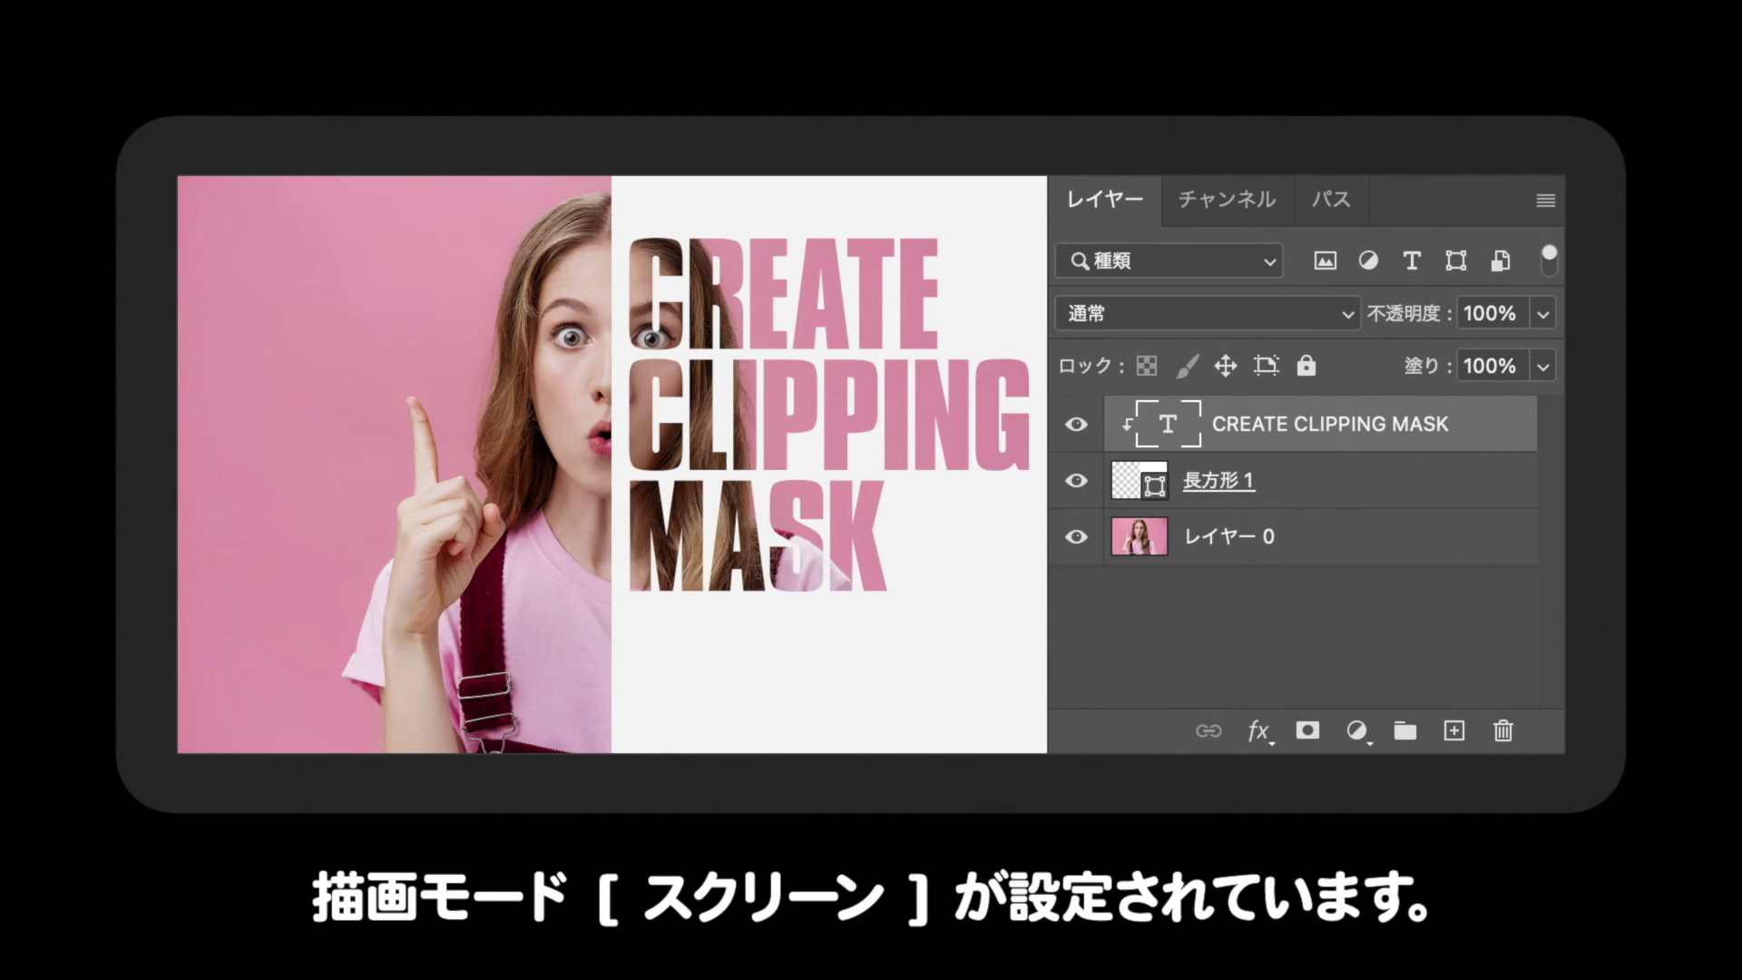
key("ctrl+alt+g")
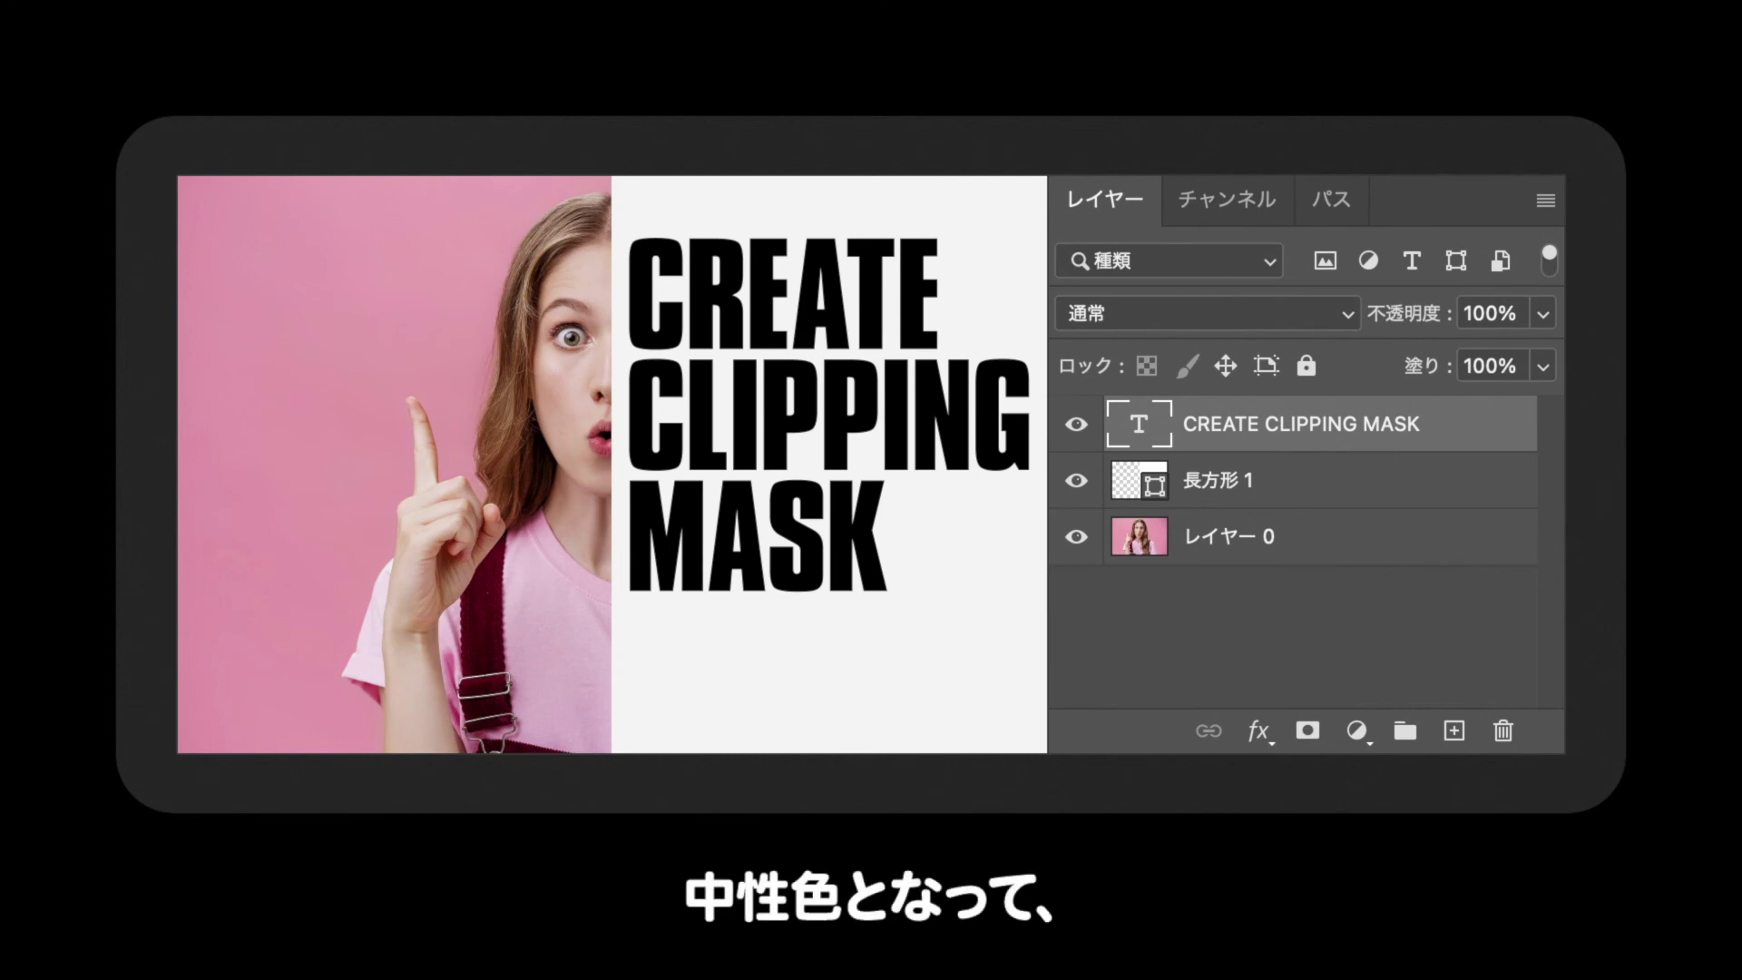
key("ctrl+alt+g")
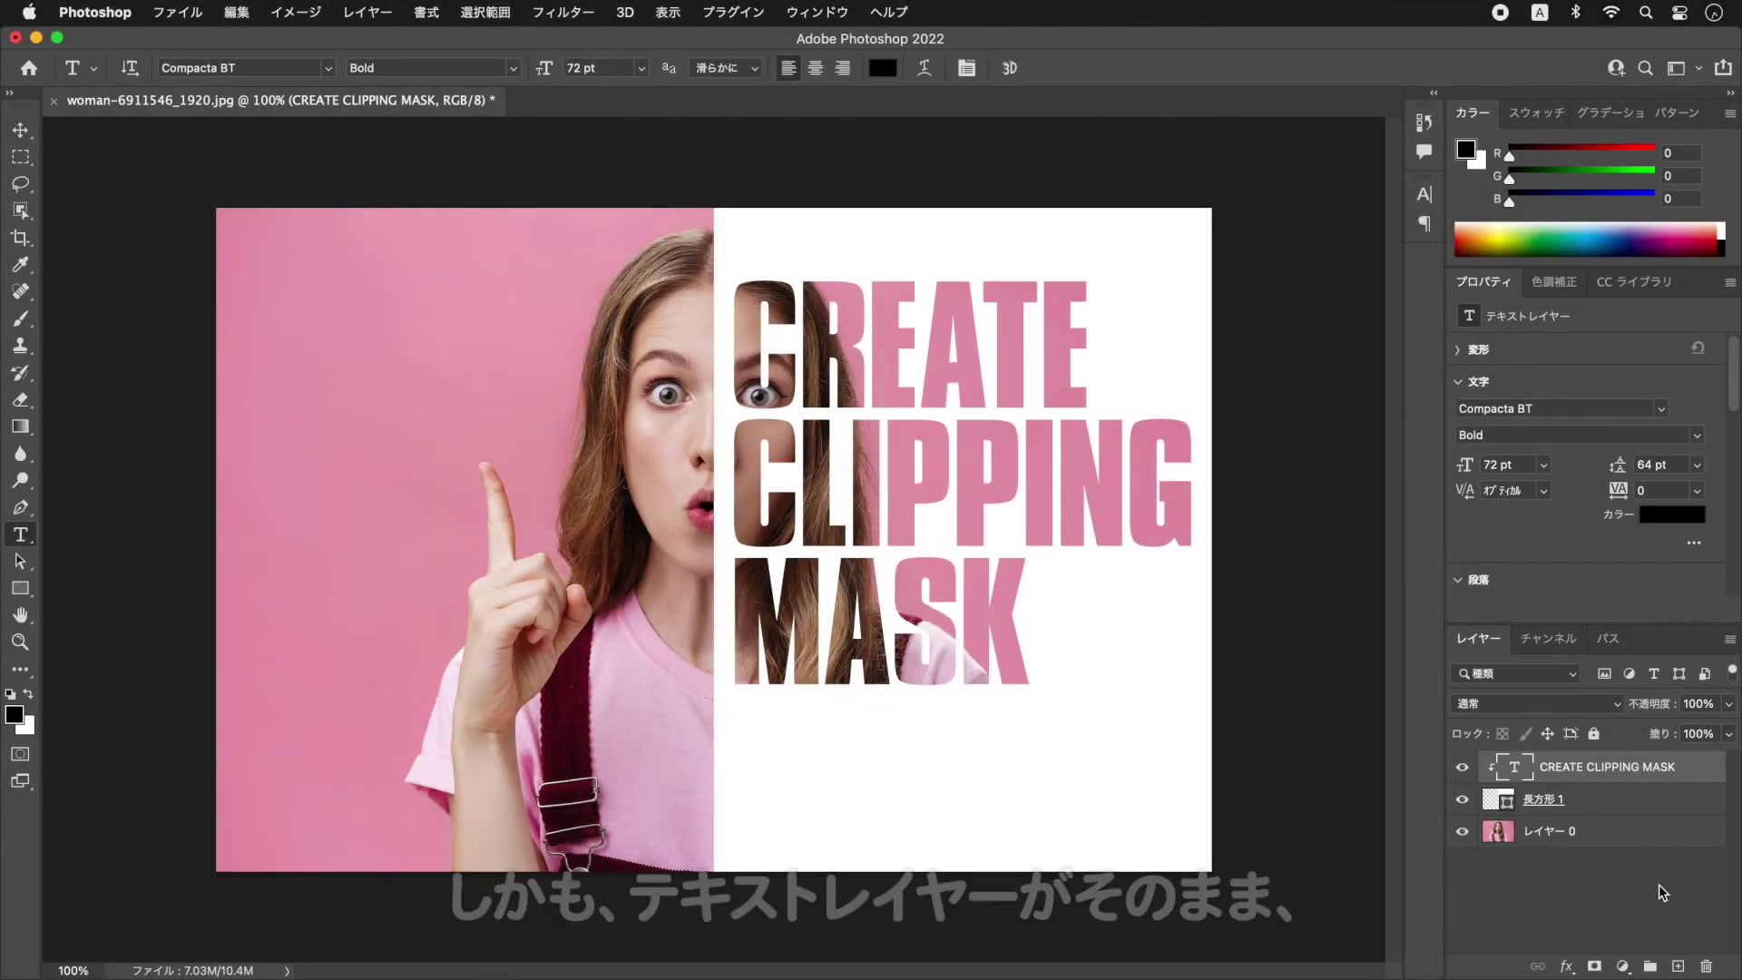
key("ctrl+a")
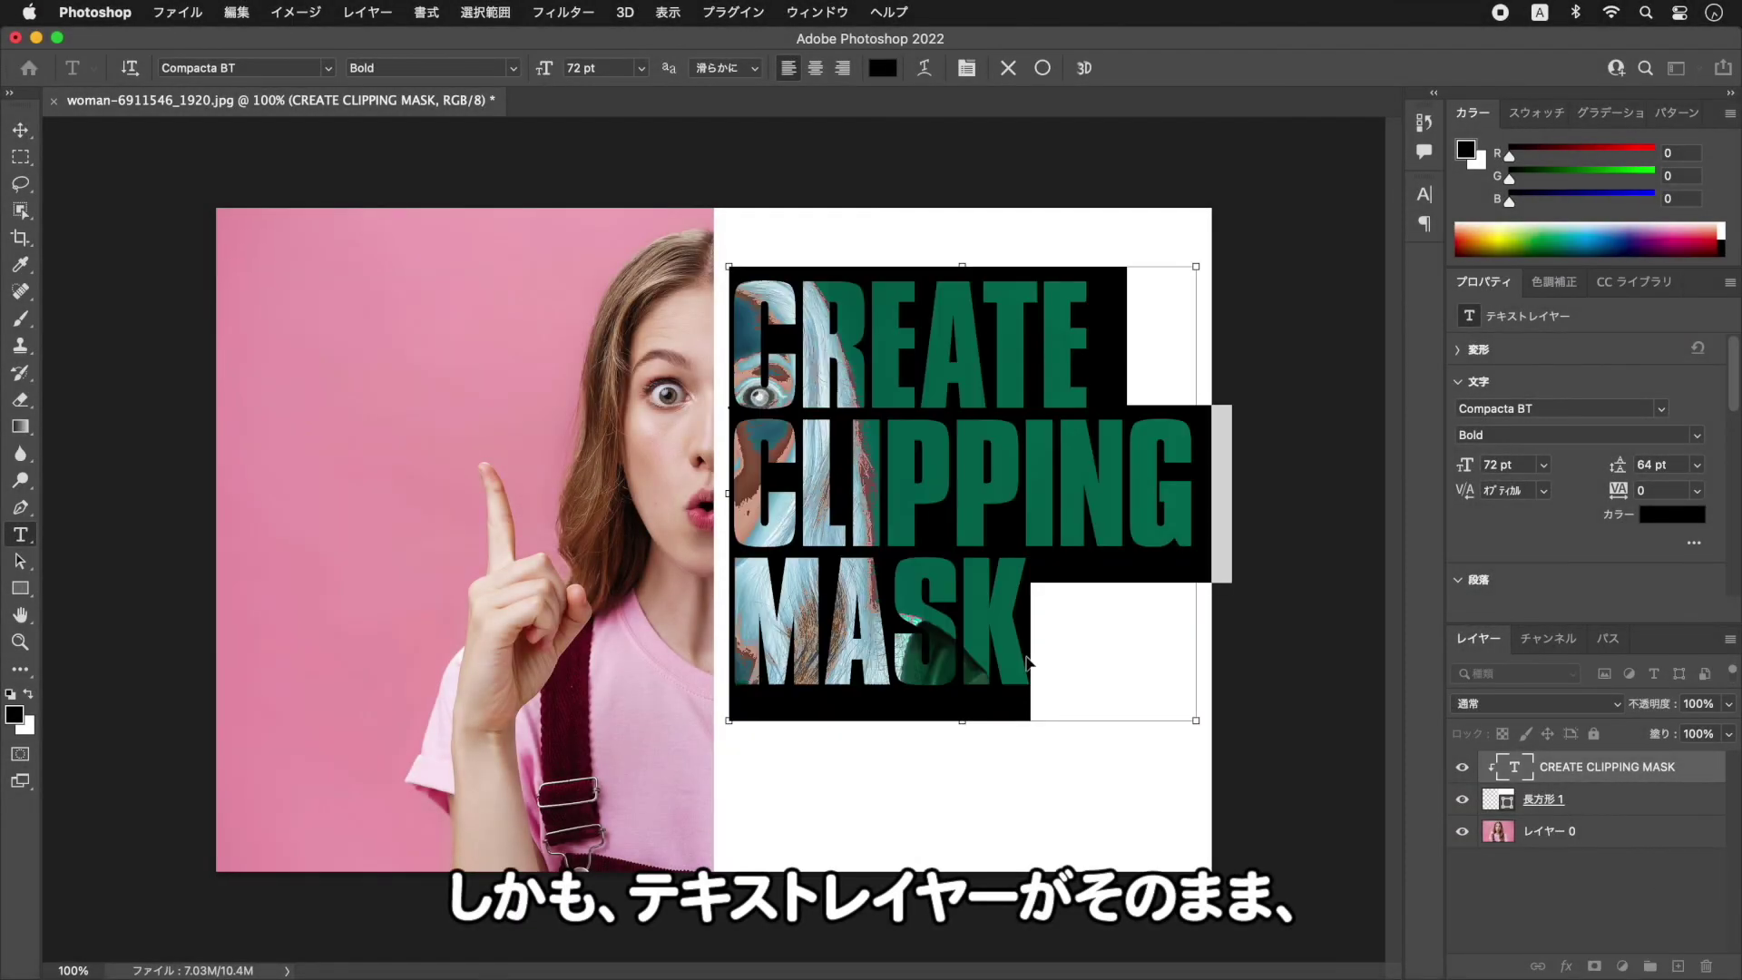
key("BackSpace")
type("Ho")
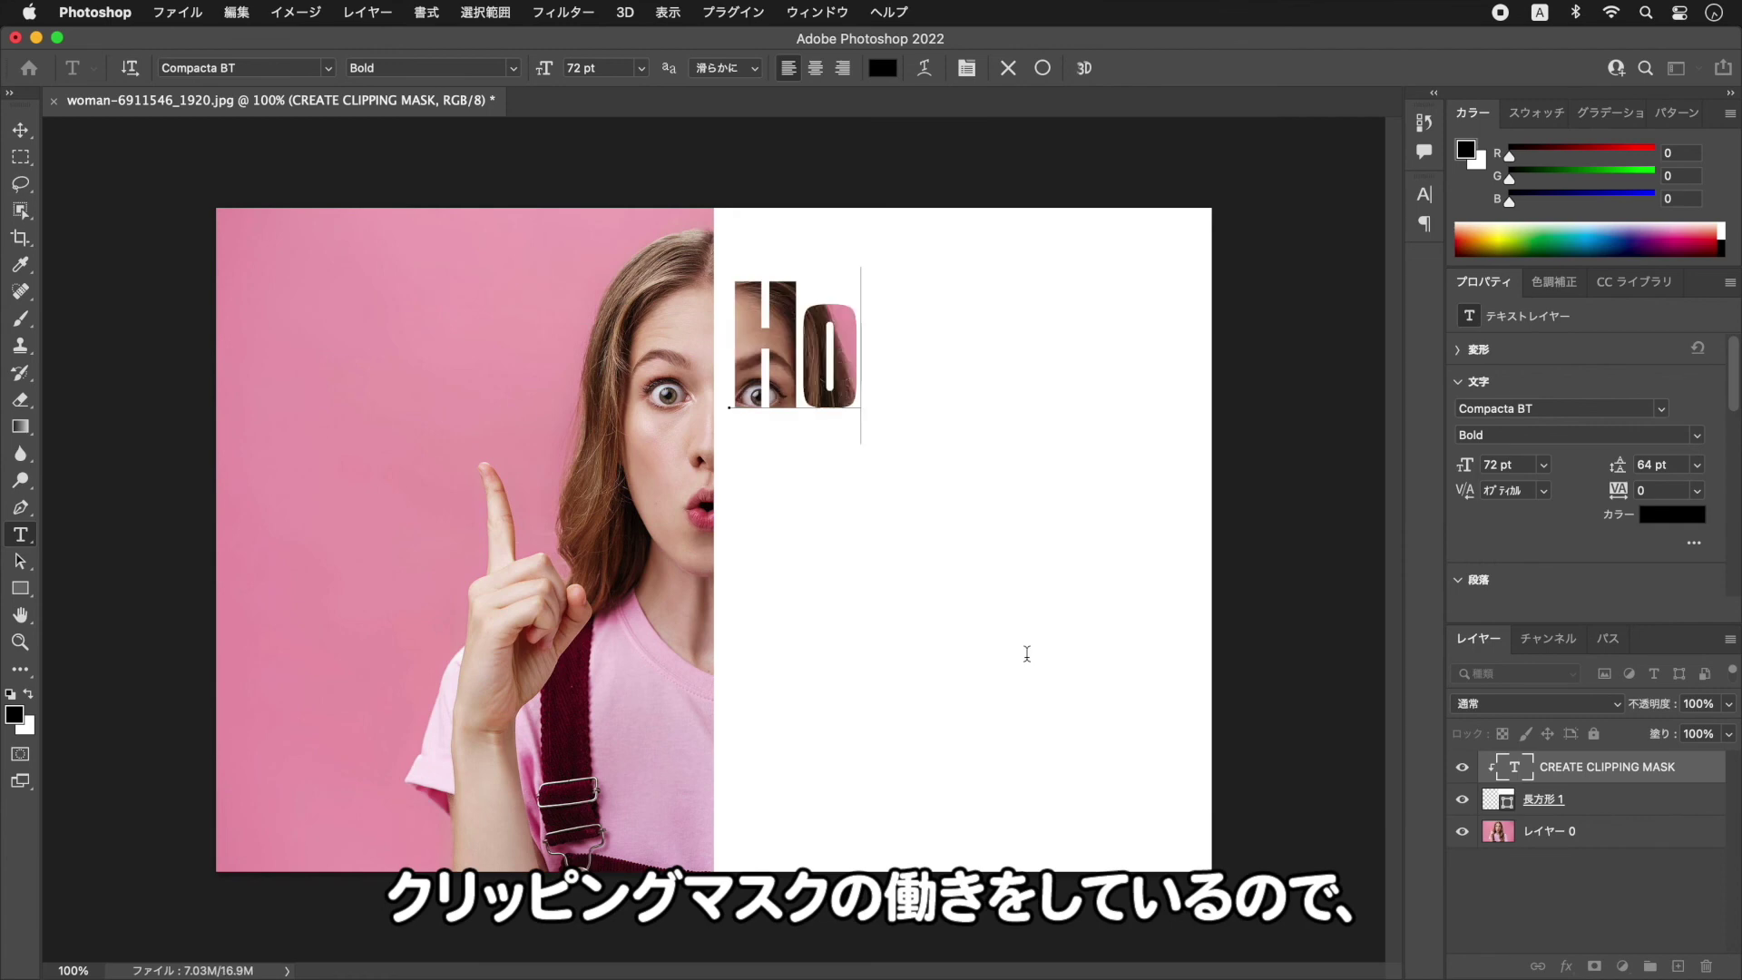
type("w to")
key("Return")
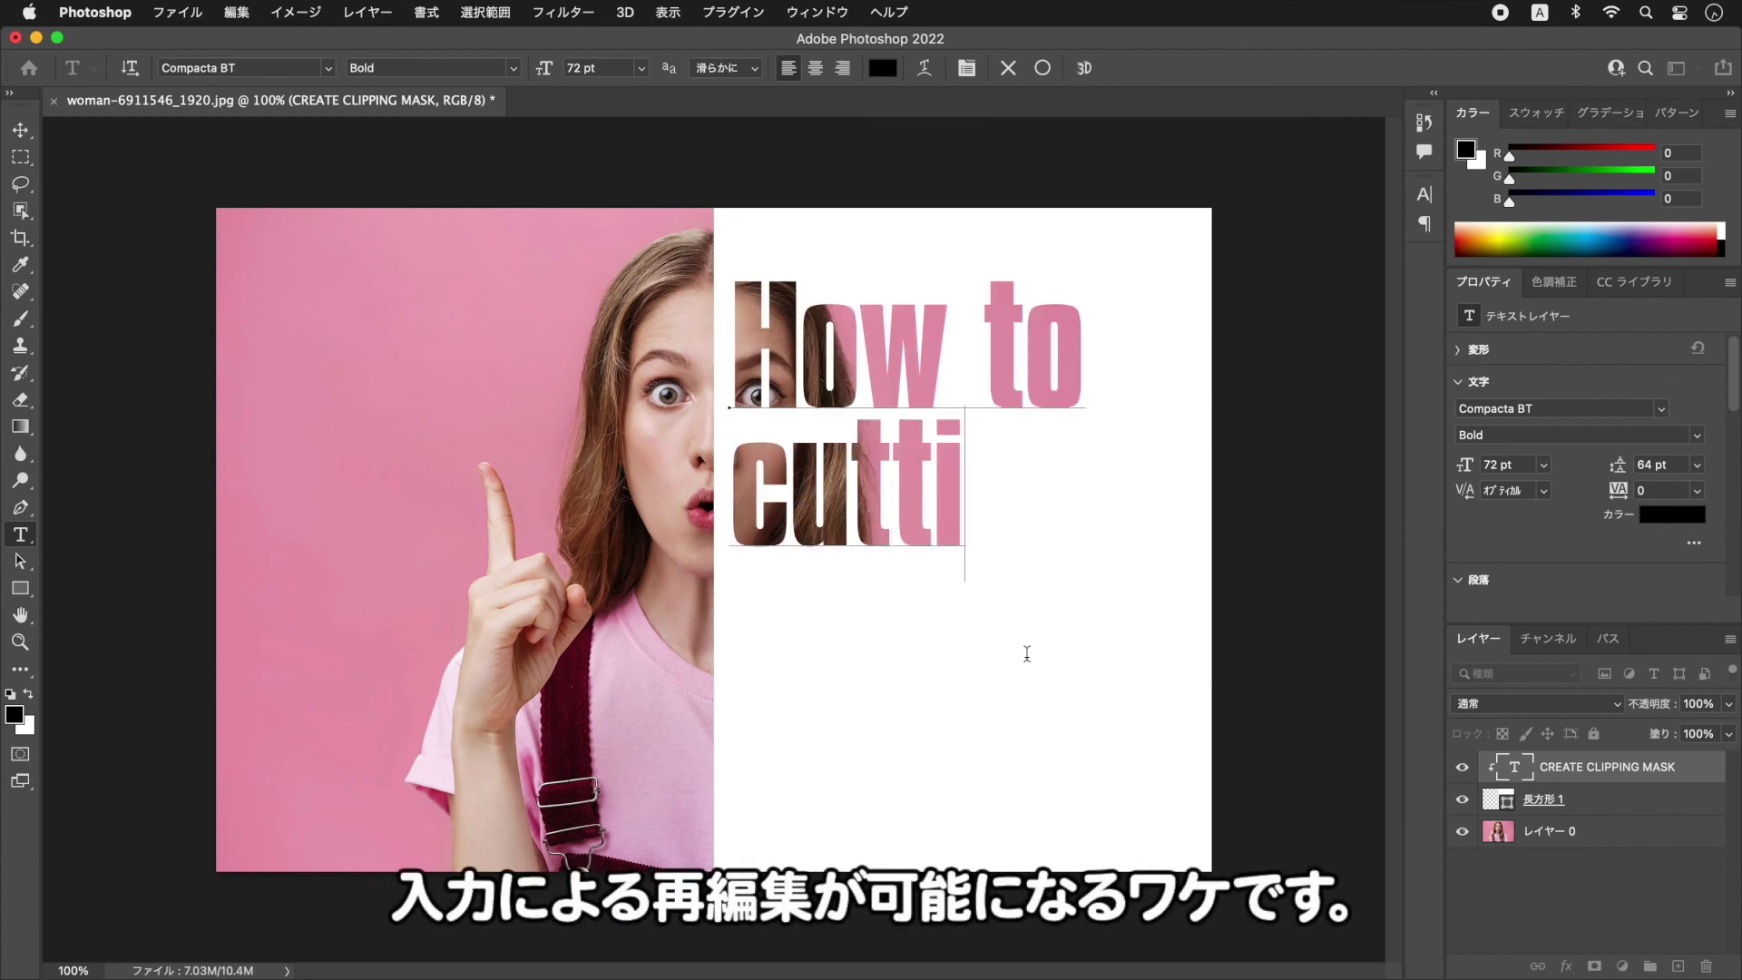
type("W")
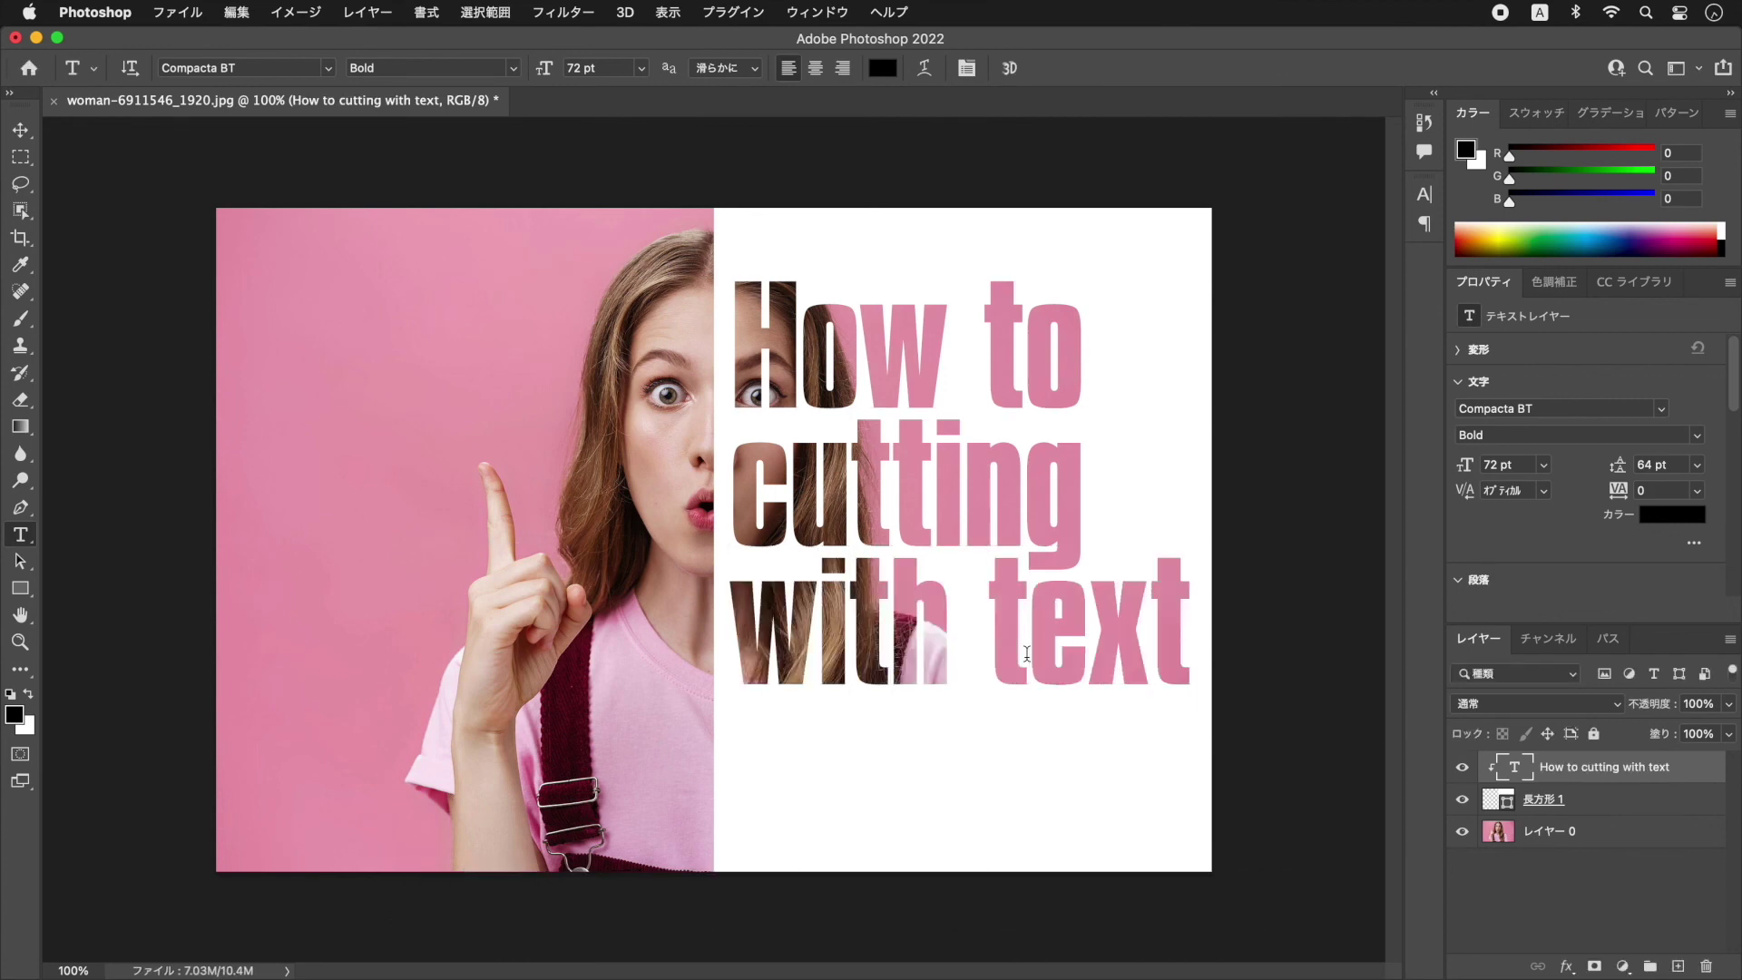
key("super+z")
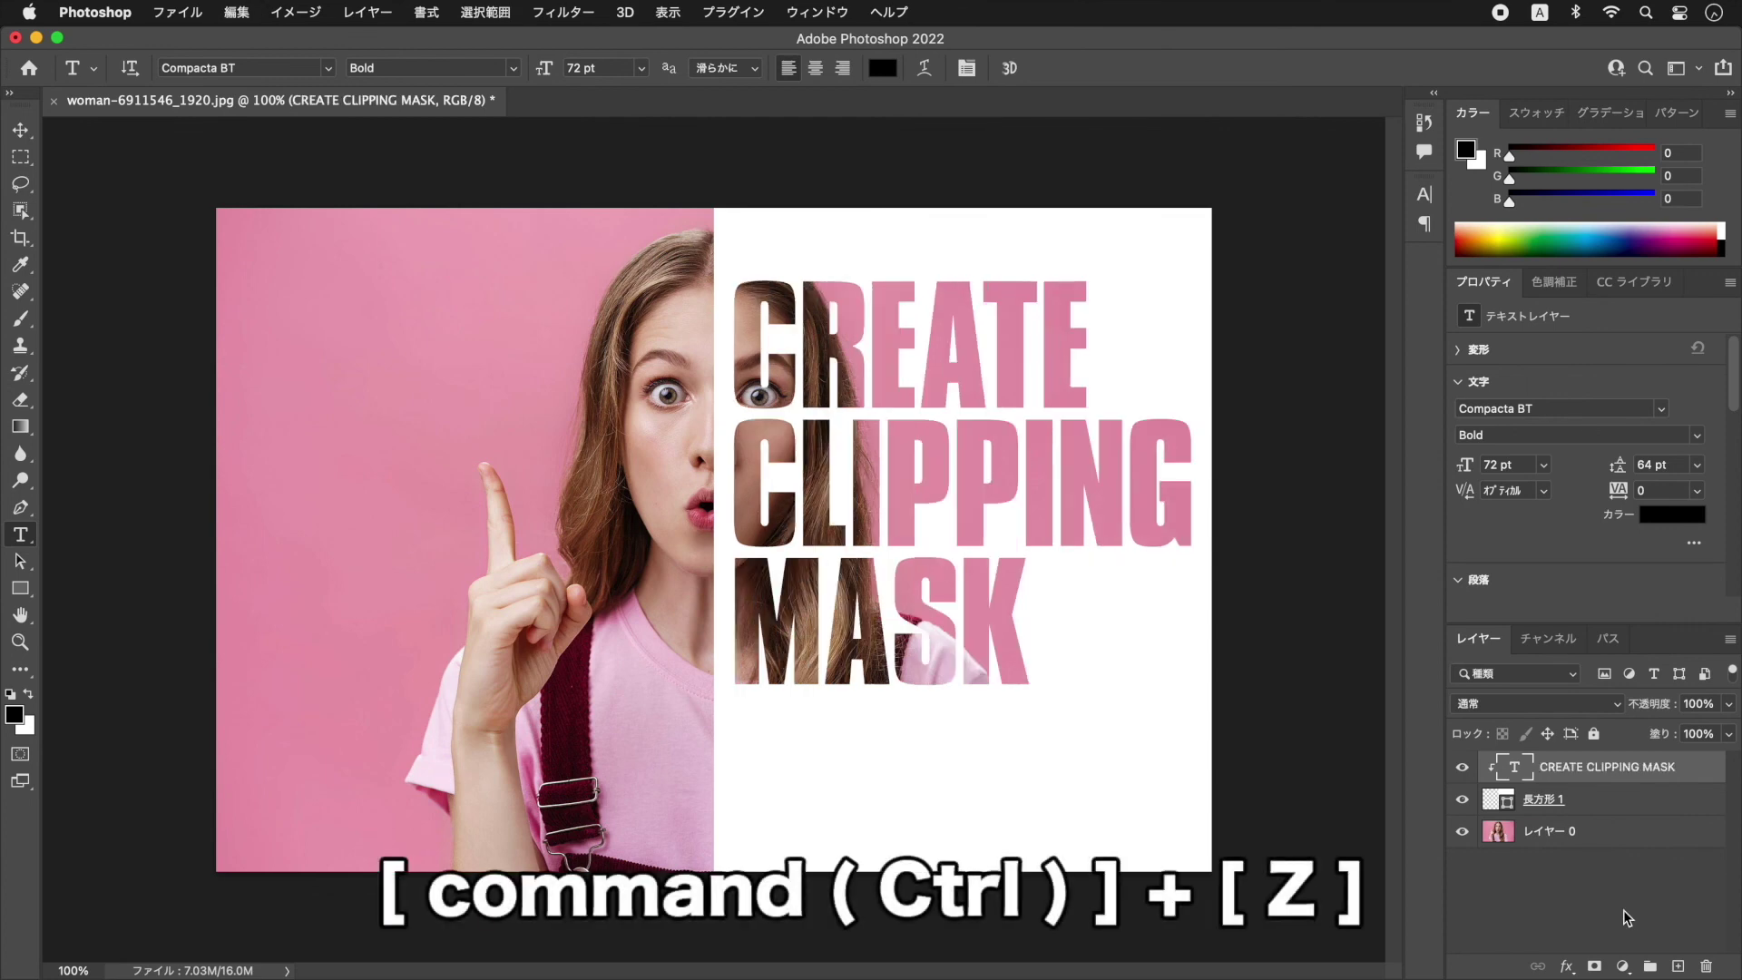